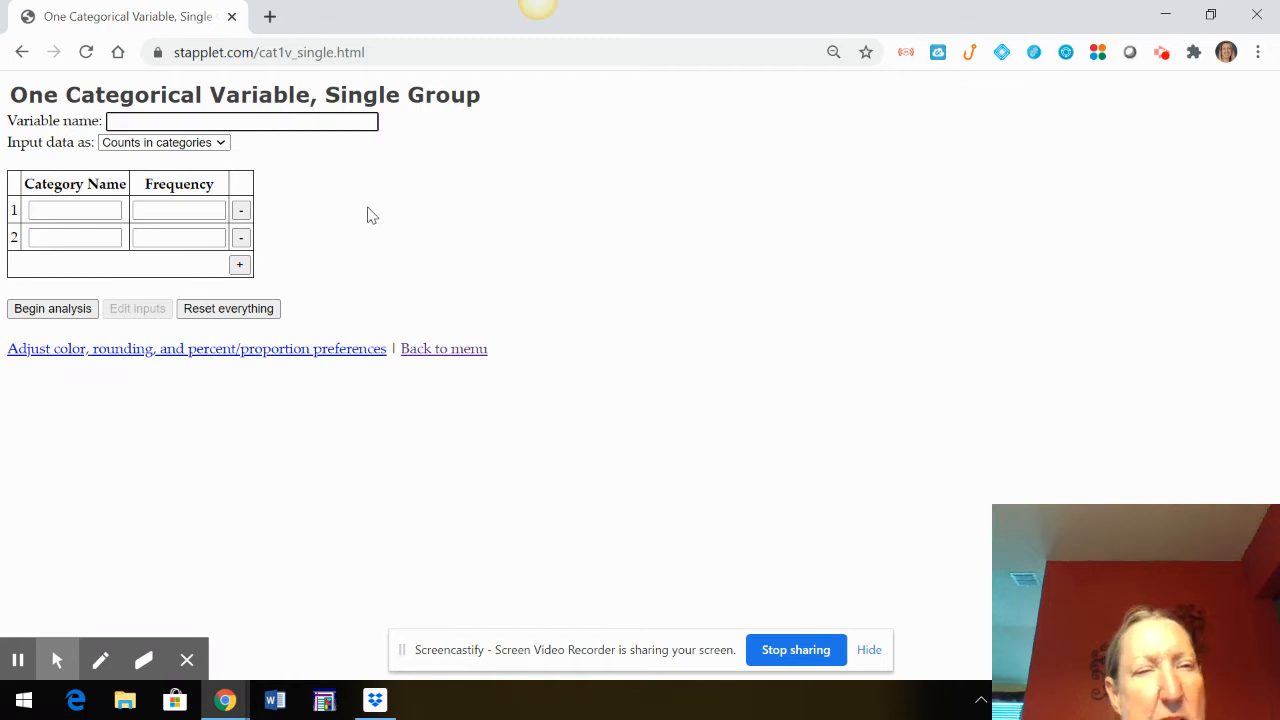
Name the variable Hair Color and keep the data input as counts in categories
{"action": "type", "text": "Hair Color"}
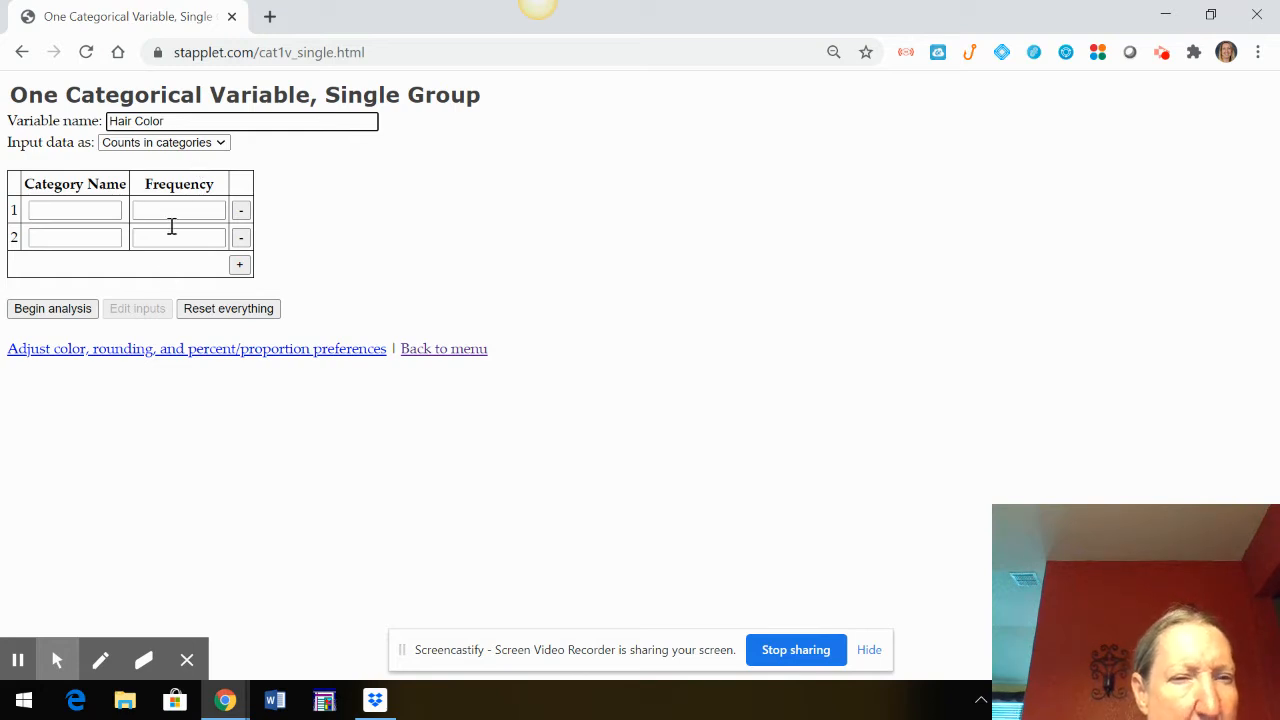
{"action": "left_click", "coordinate": [215, 149]}
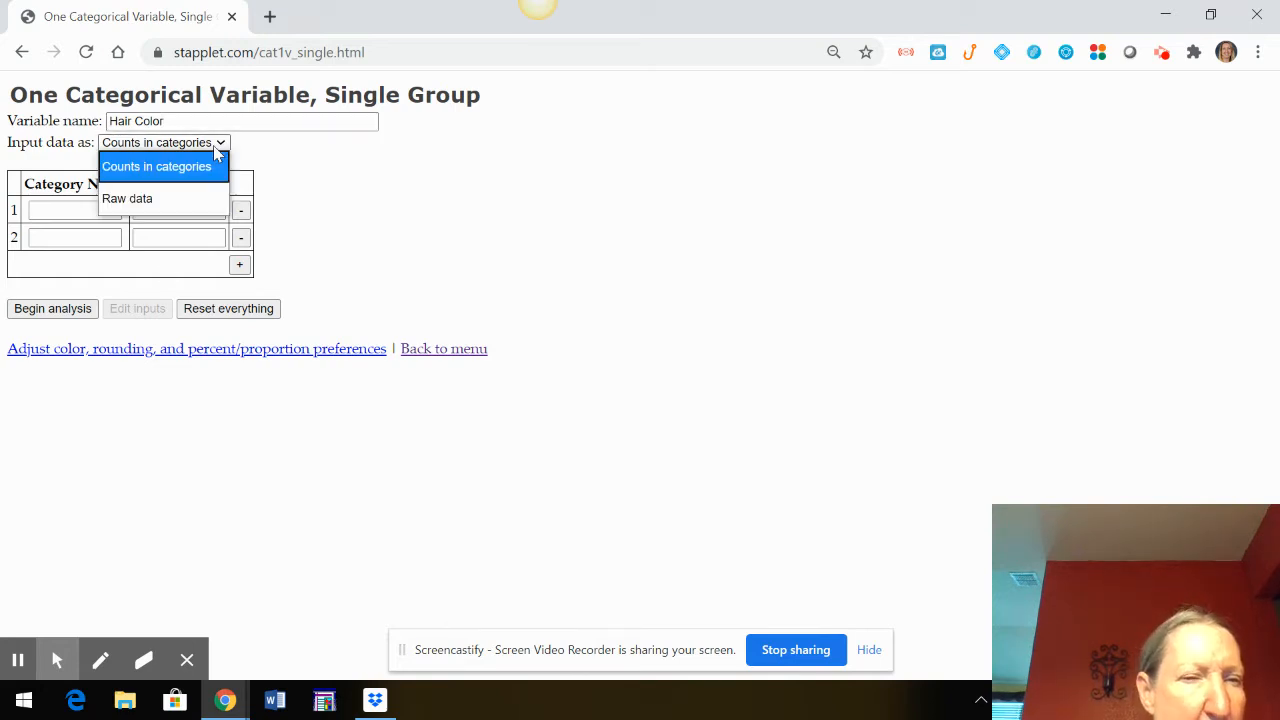
{"action": "left_click", "coordinate": [217, 150]}
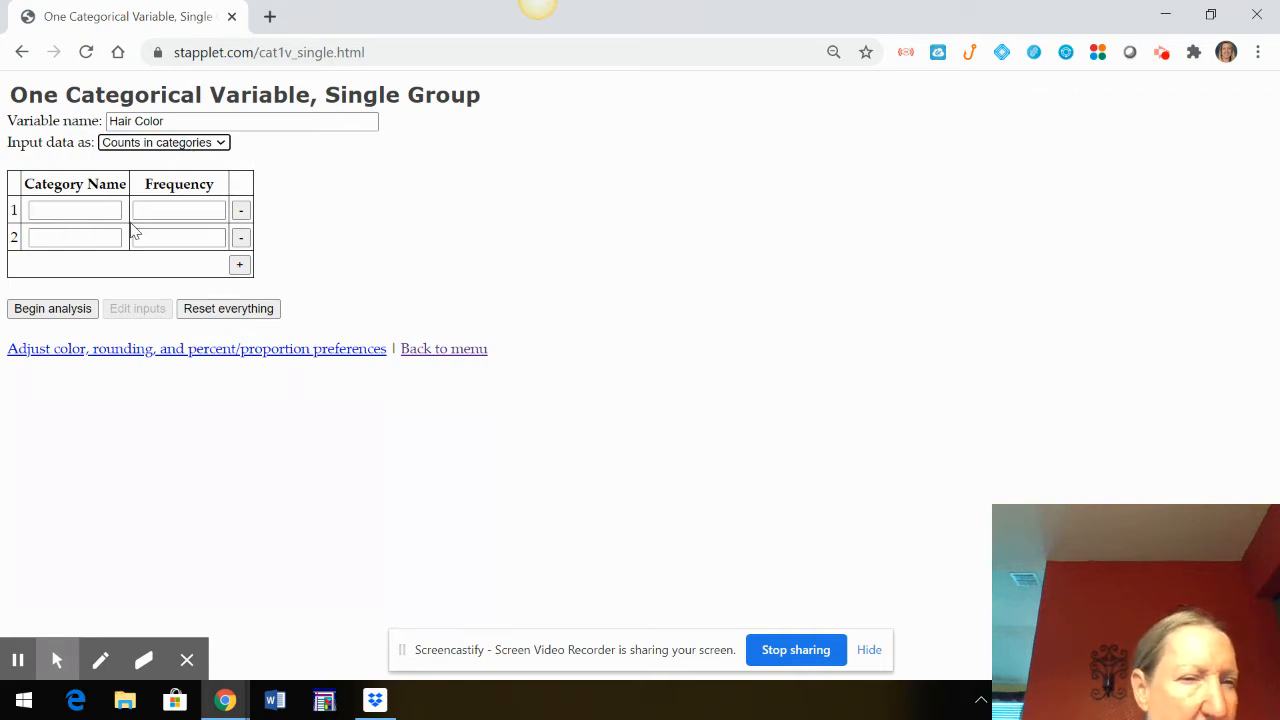
Fill in the first category as Blonde with a frequency of 8
{"action": "left_click", "coordinate": [92, 210]}
{"action": "type", "text": "B"}
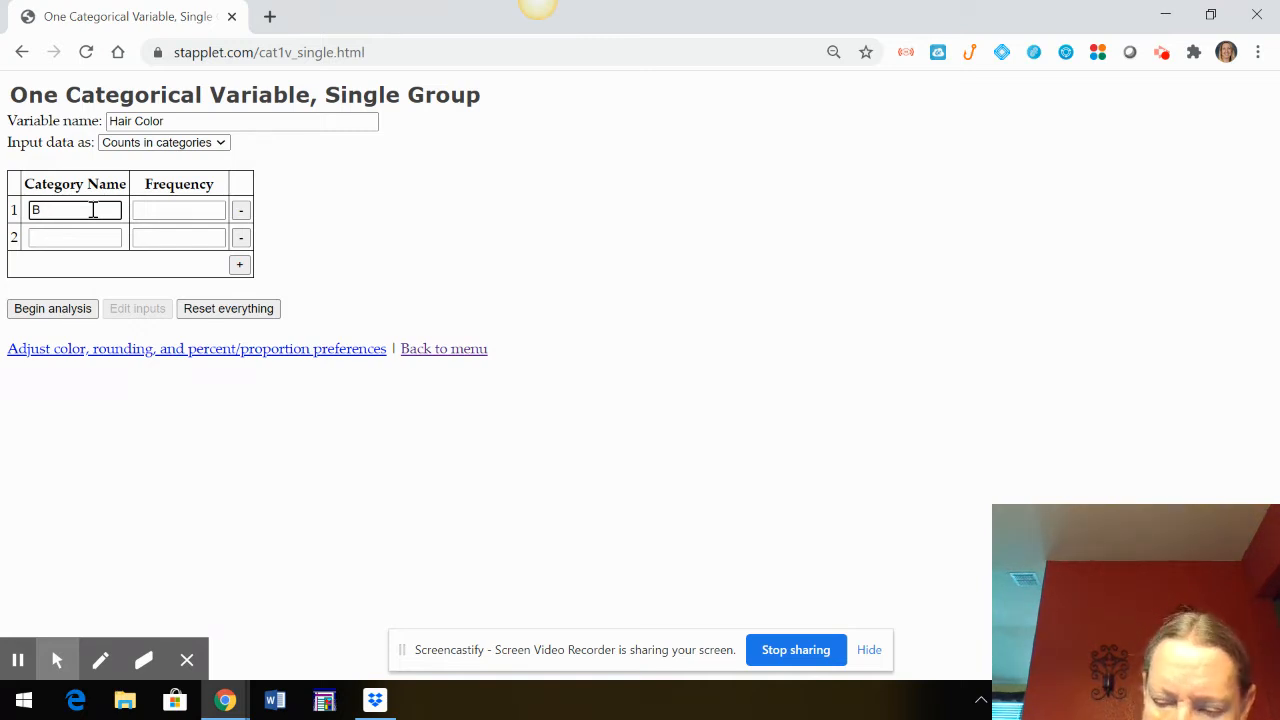
{"action": "type", "text": "on"}
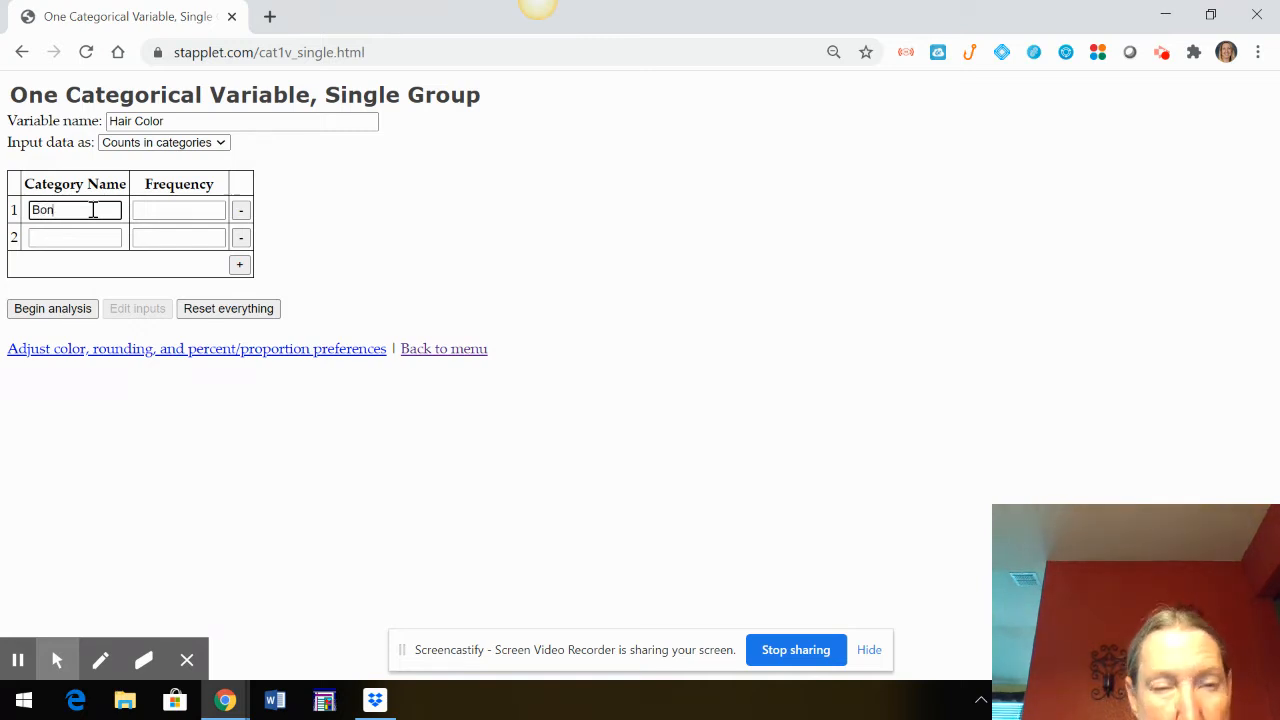
{"action": "type", "text": "de"}
{"action": "key", "text": "BackSpace"}
{"action": "key", "text": "BackSpace"}
{"action": "key", "text": "BackSpace"}
{"action": "key", "text": "BackSpace"}
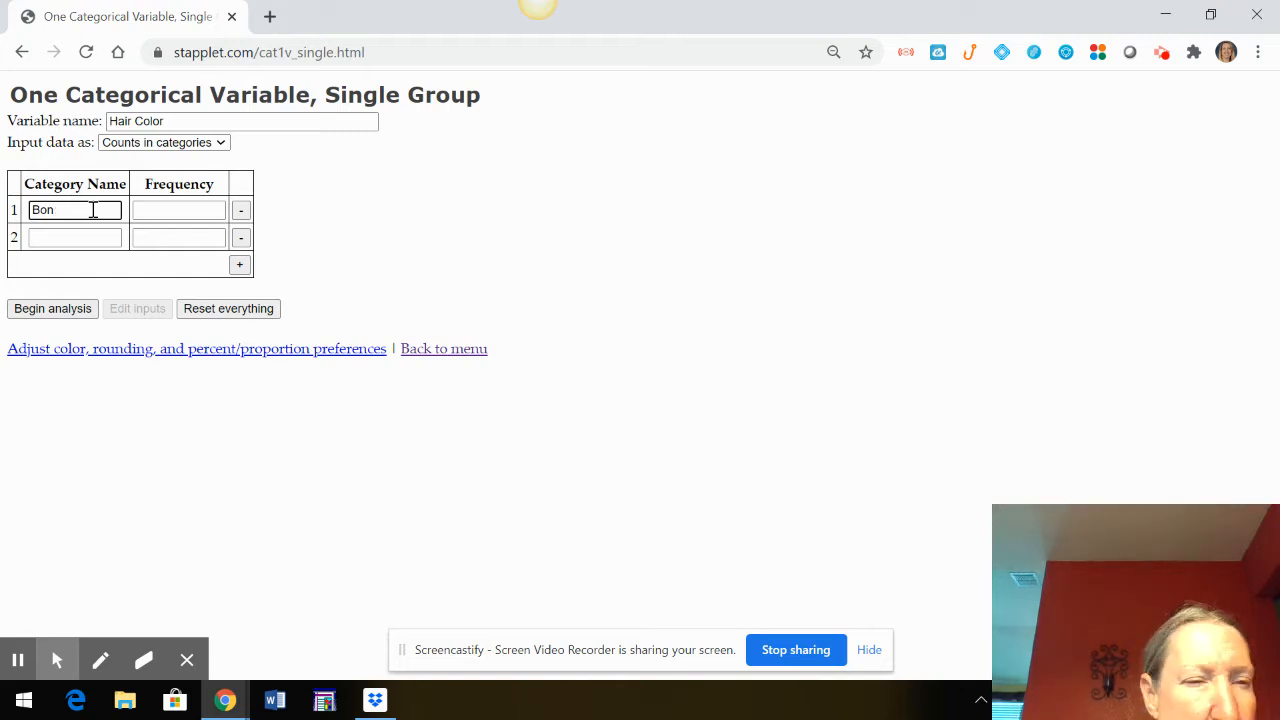
{"action": "type", "text": "londe"}
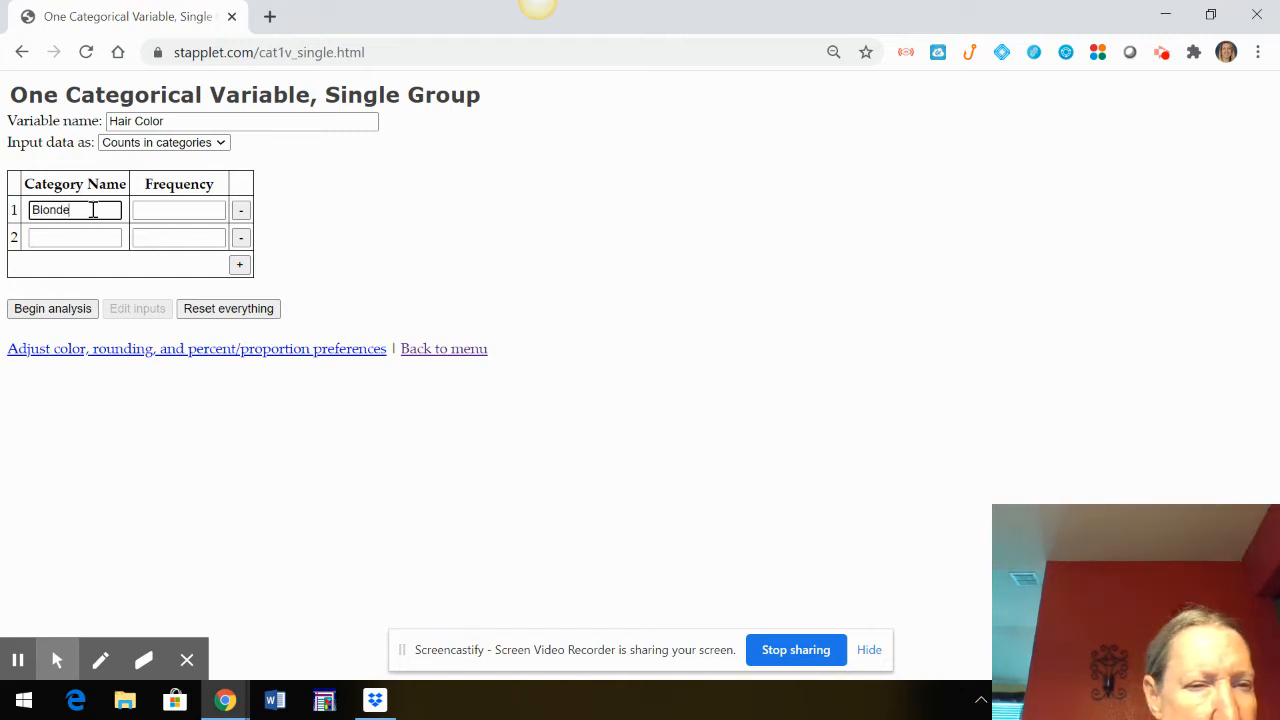
{"action": "left_click", "coordinate": [169, 213]}
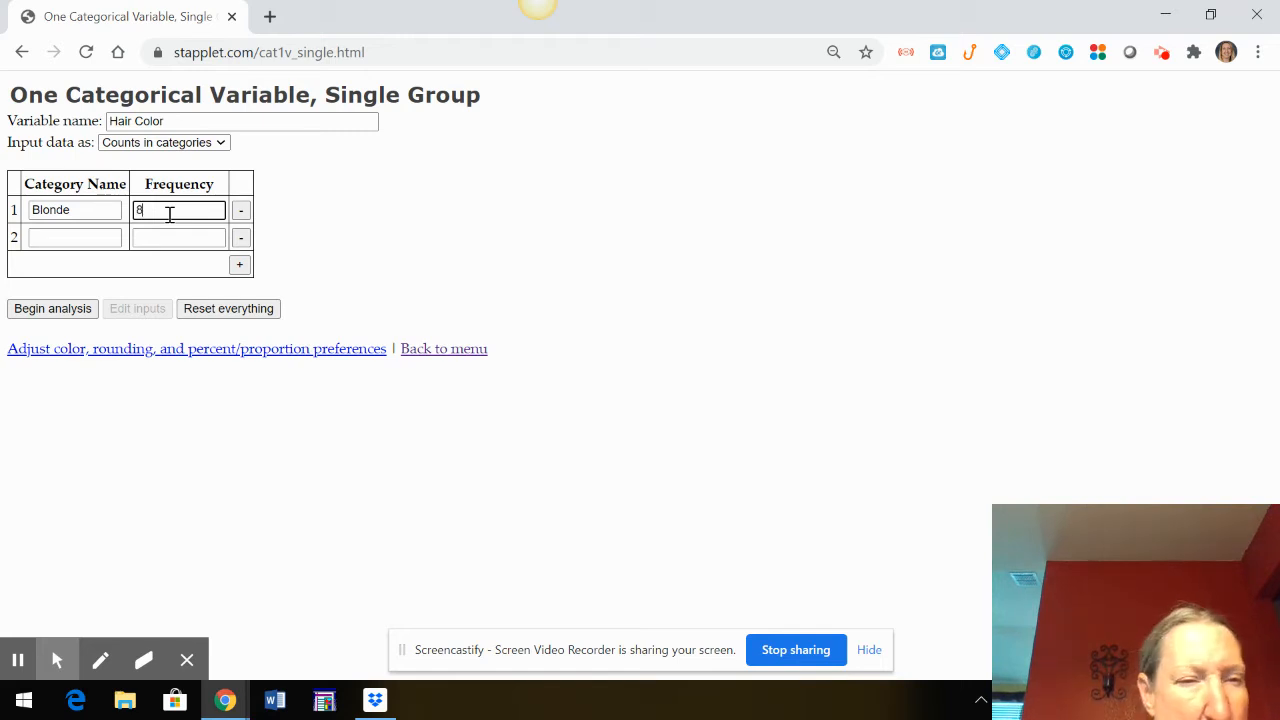
Fill in the second category as Brown with frequency 10 and add a third category, Black, with frequency 4
{"action": "left_click", "coordinate": [98, 242]}
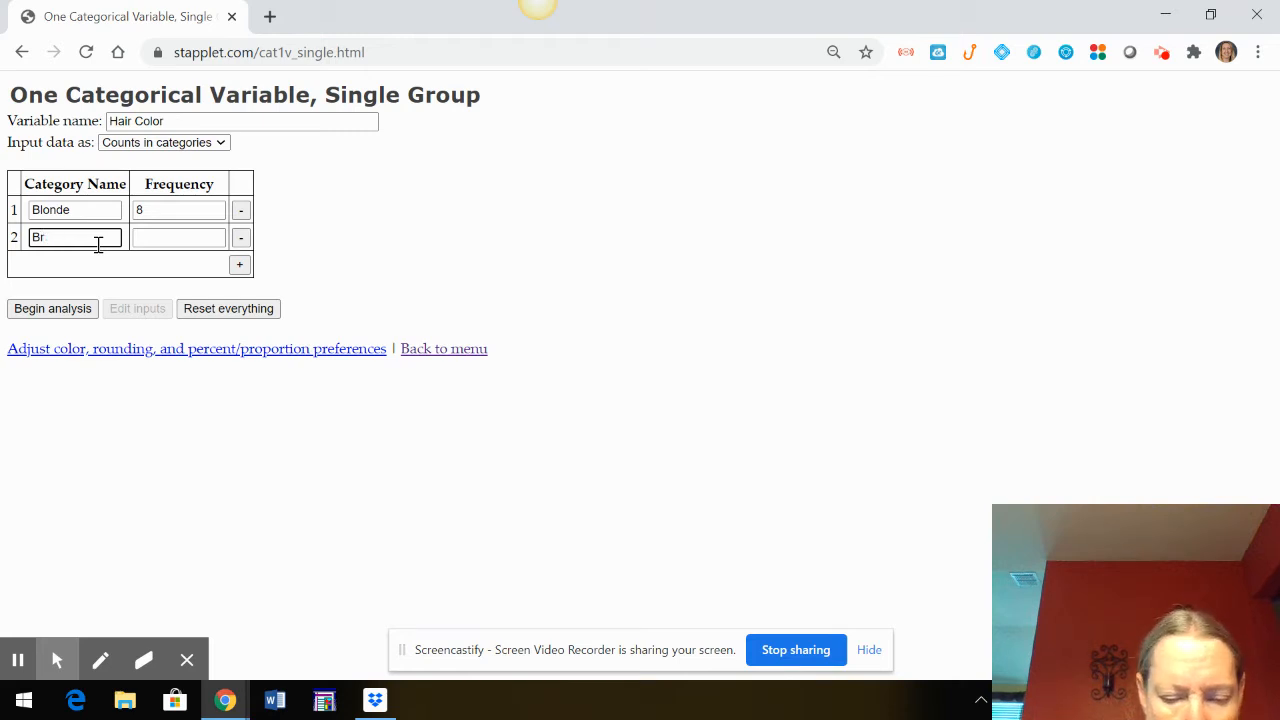
{"action": "left_click", "coordinate": [160, 237]}
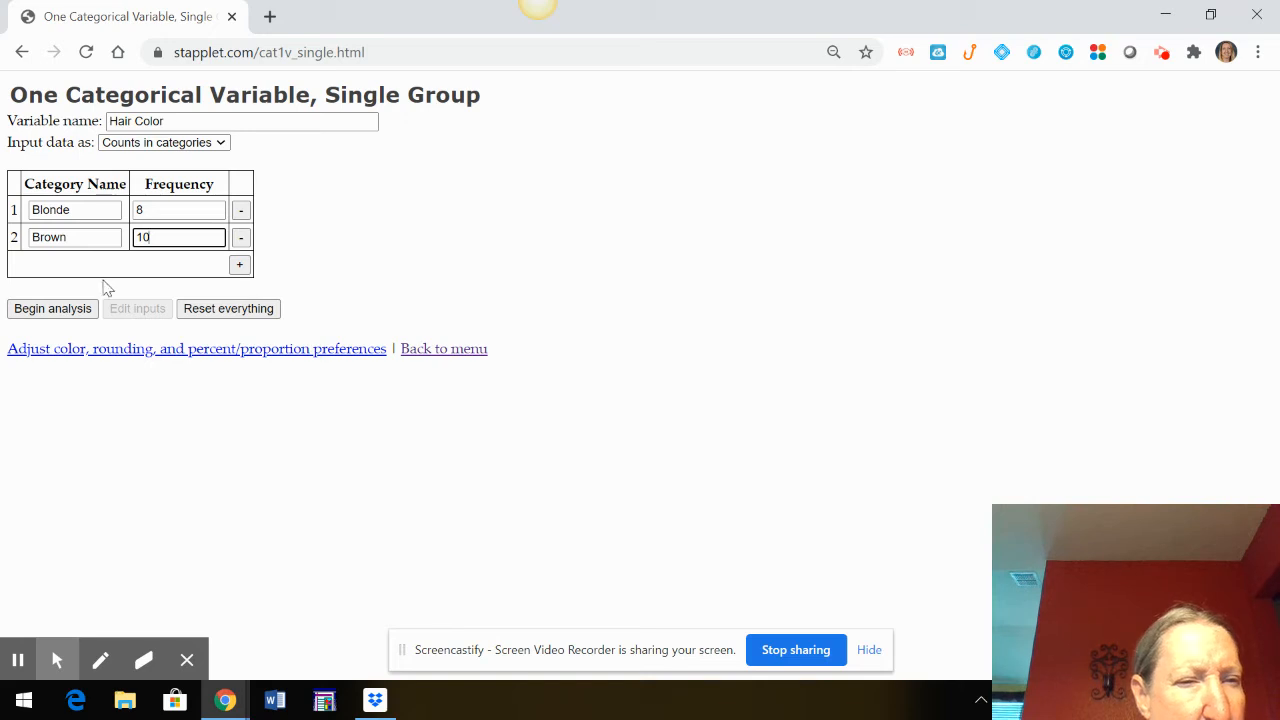
{"action": "left_click", "coordinate": [242, 267]}
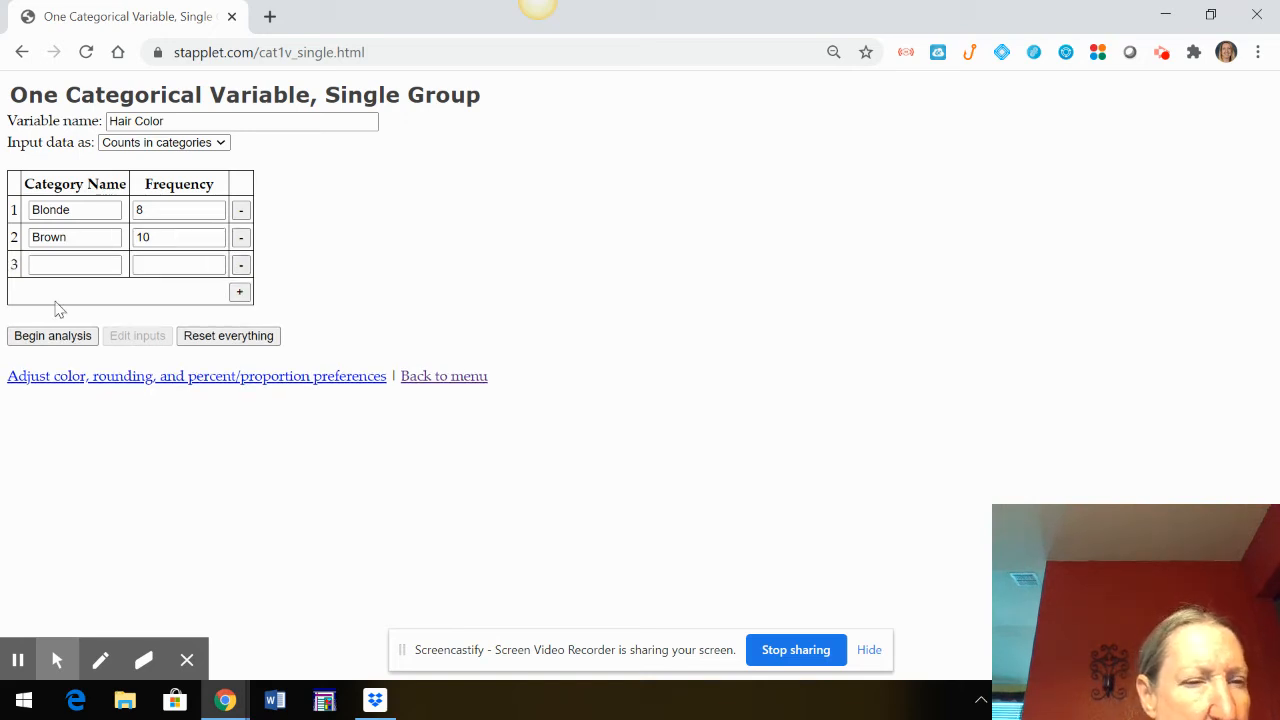
{"action": "left_click", "coordinate": [88, 266]}
{"action": "type", "text": "Black"}
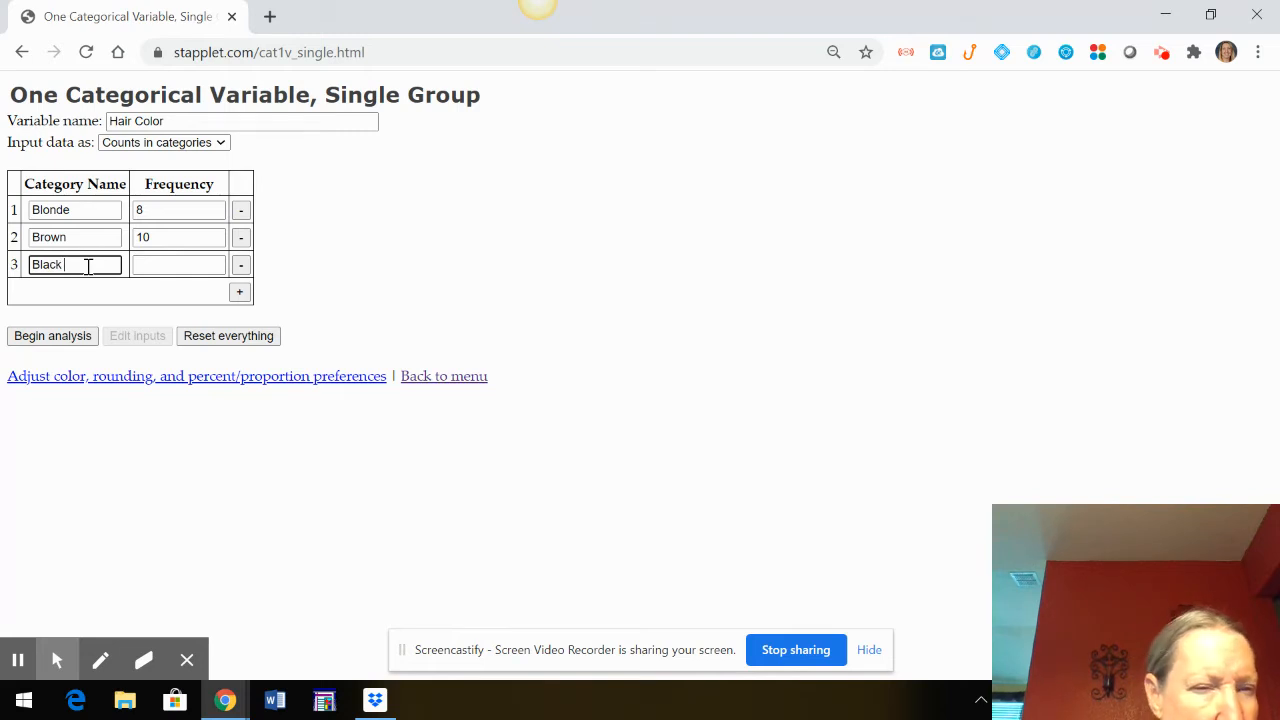
{"action": "left_click", "coordinate": [173, 265]}
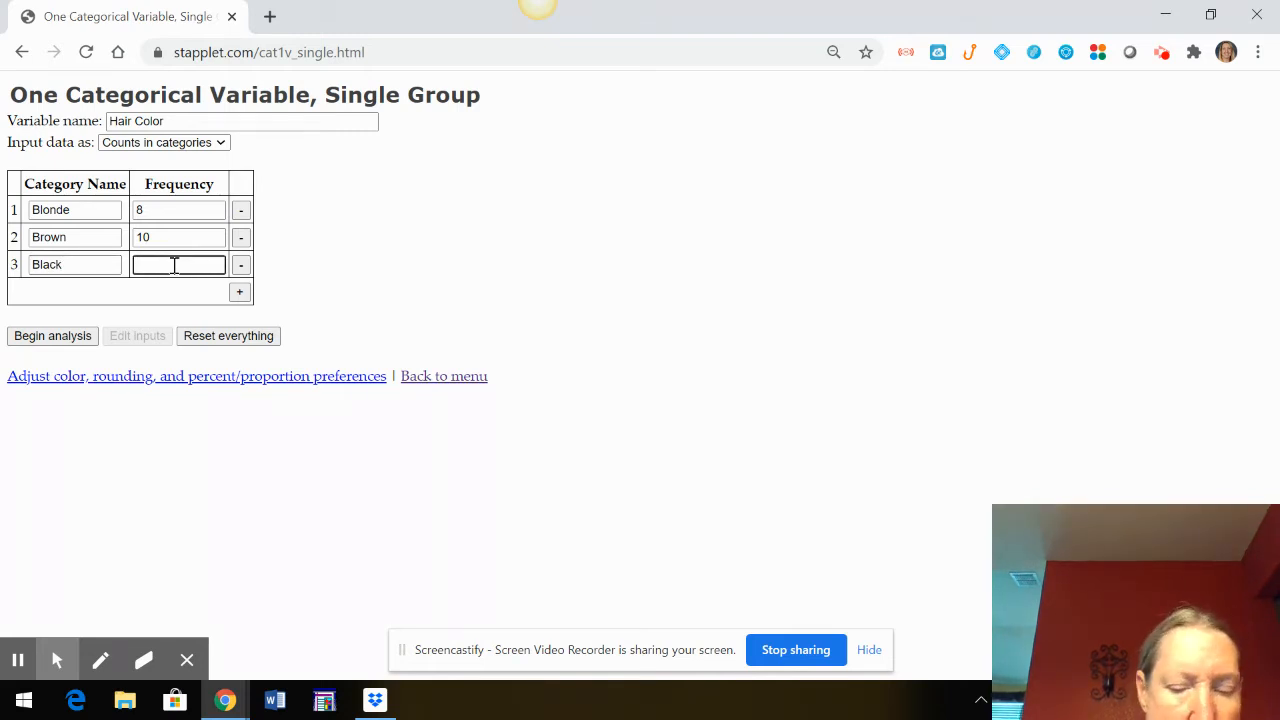
{"action": "type", "text": "4"}
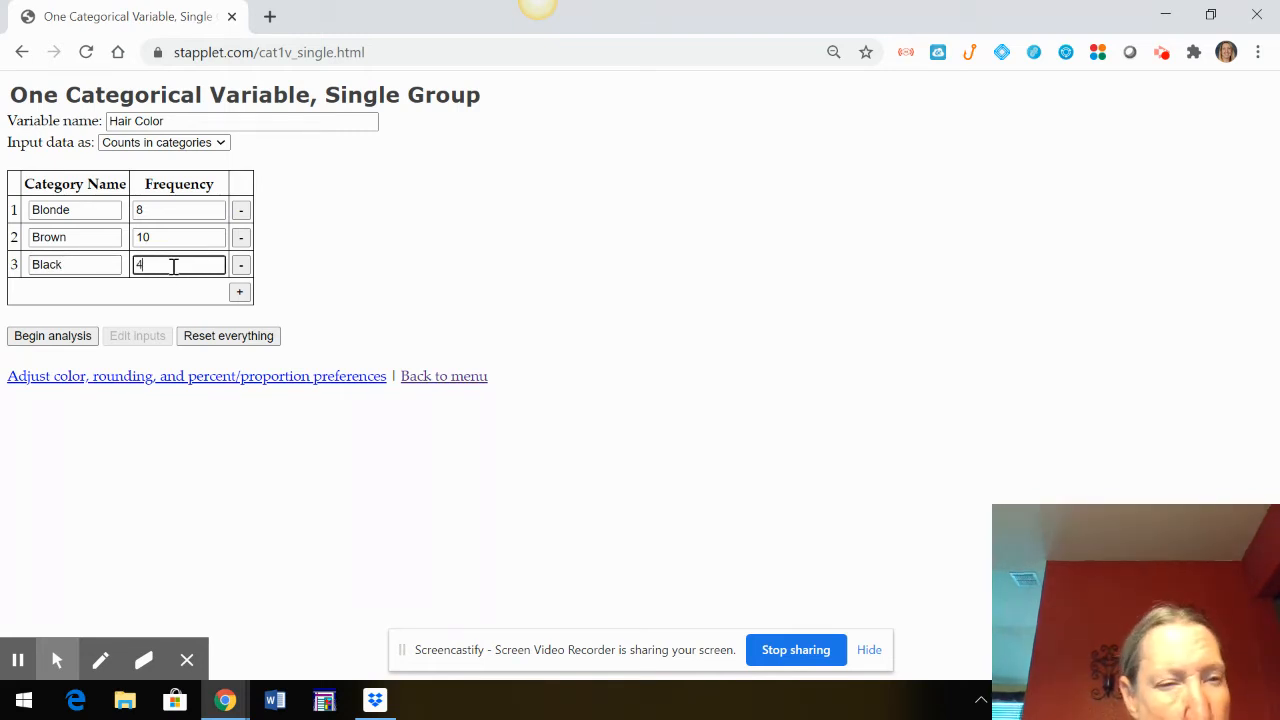
Add a fourth category, Red, with frequency 1 and run the analysis of the hair color data
{"action": "left_click", "coordinate": [244, 291]}
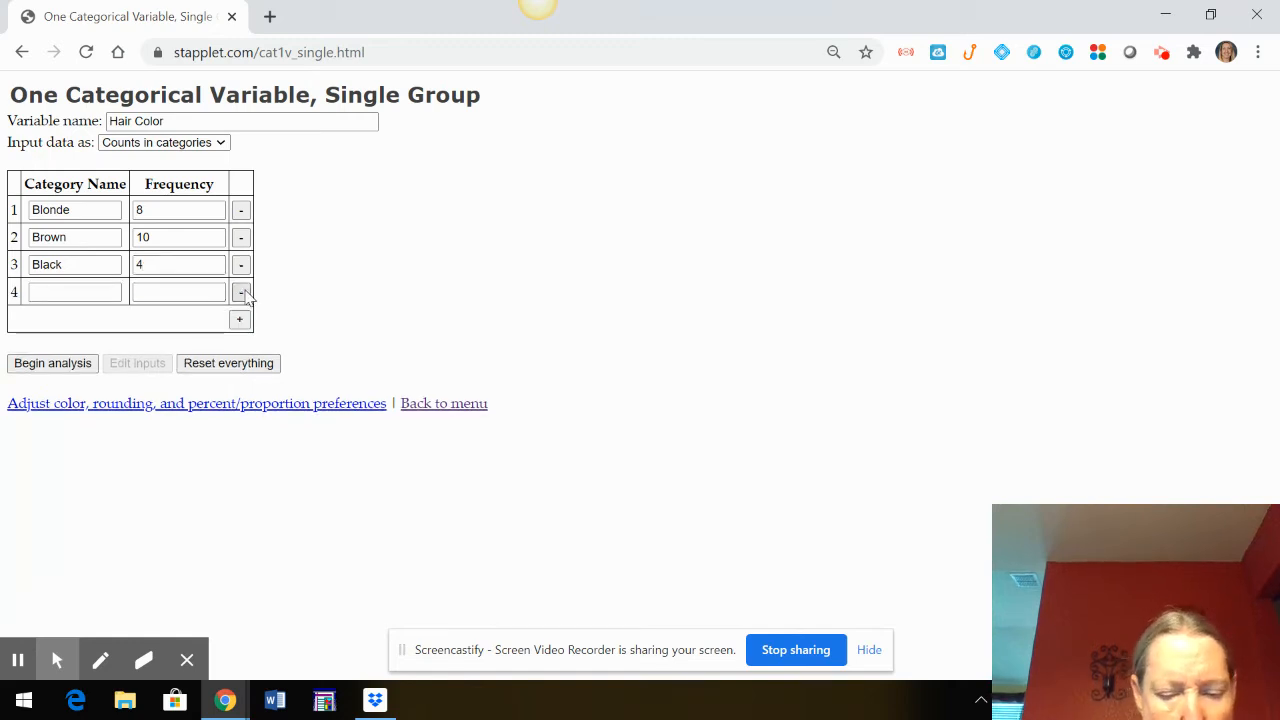
{"action": "left_click", "coordinate": [64, 291]}
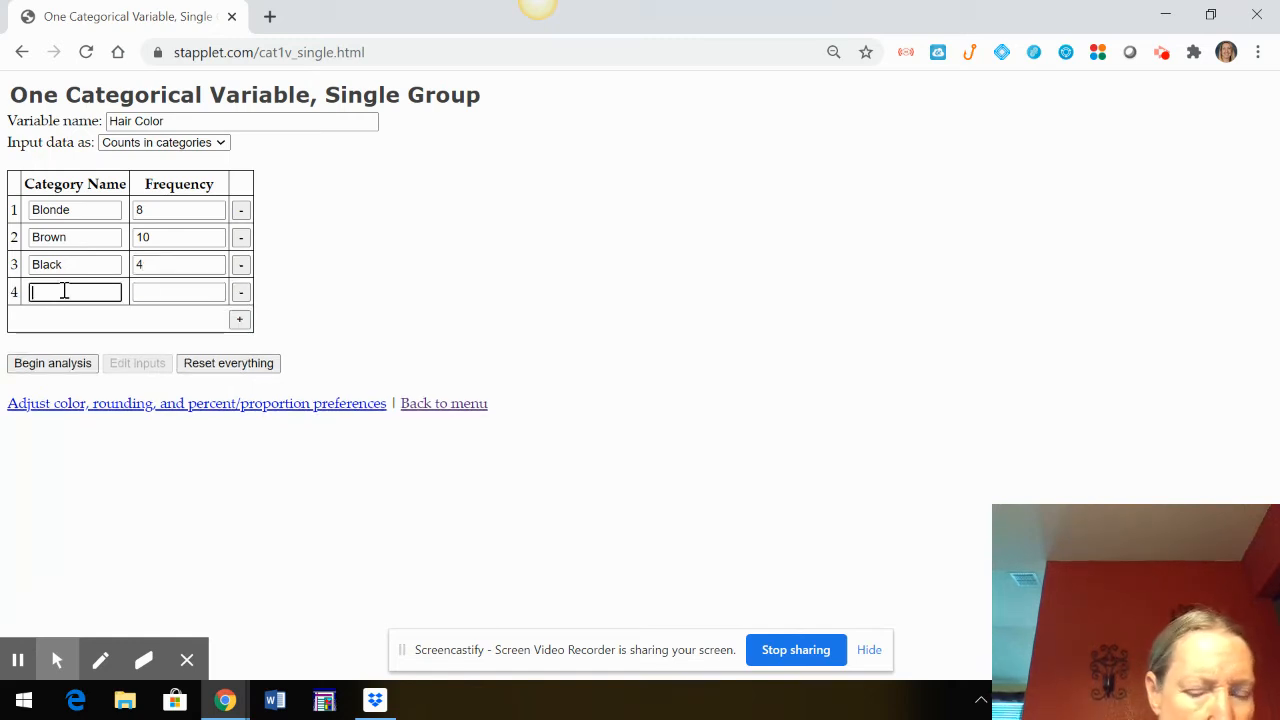
{"action": "type", "text": "Red"}
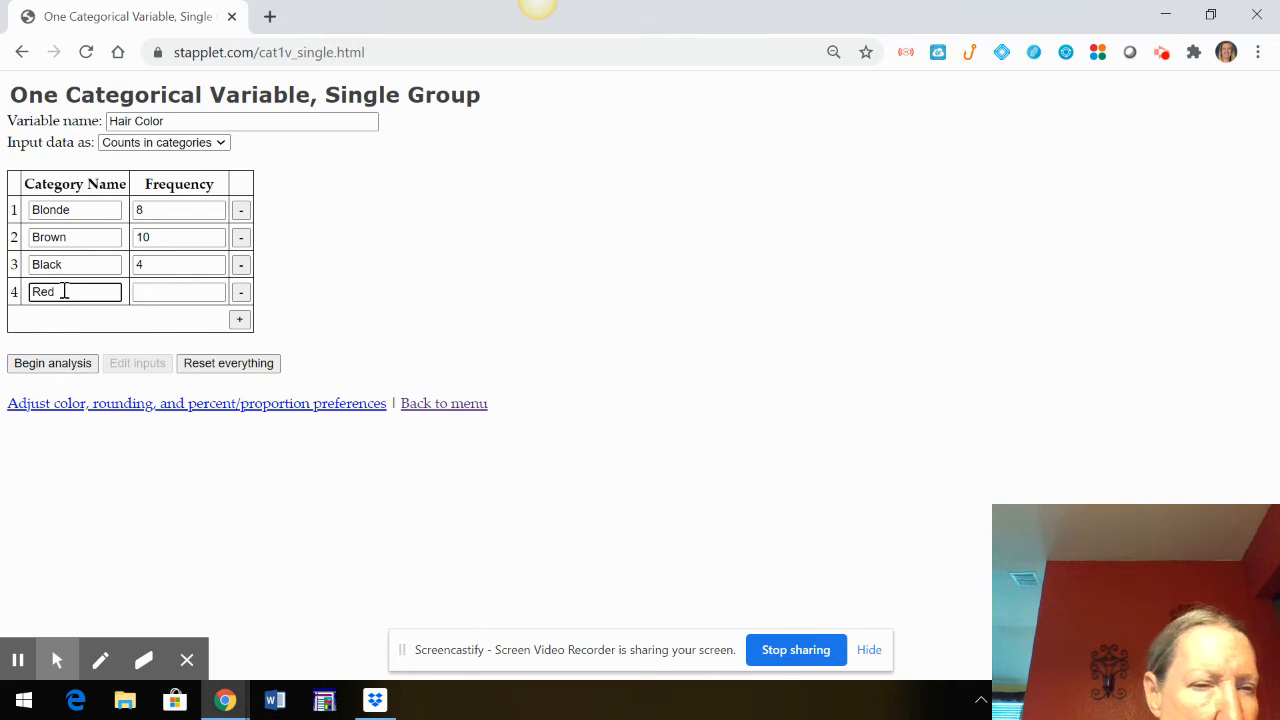
{"action": "left_click", "coordinate": [160, 296]}
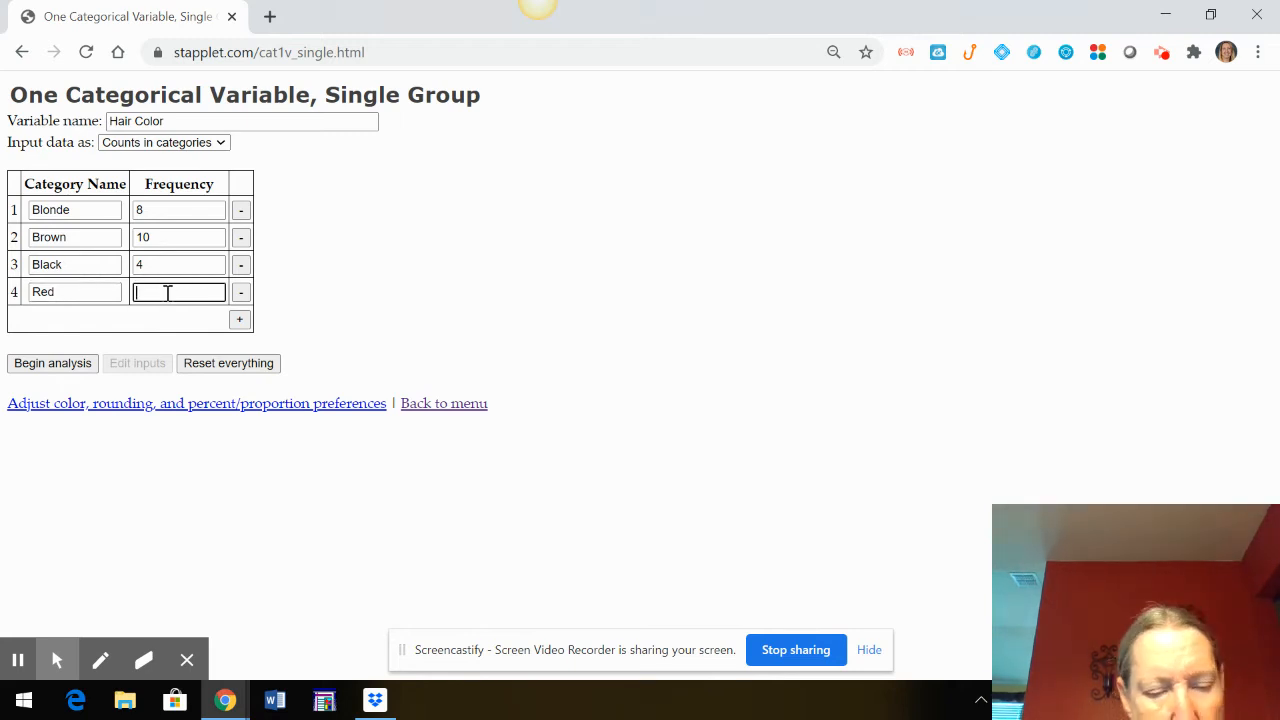
{"action": "type", "text": "1"}
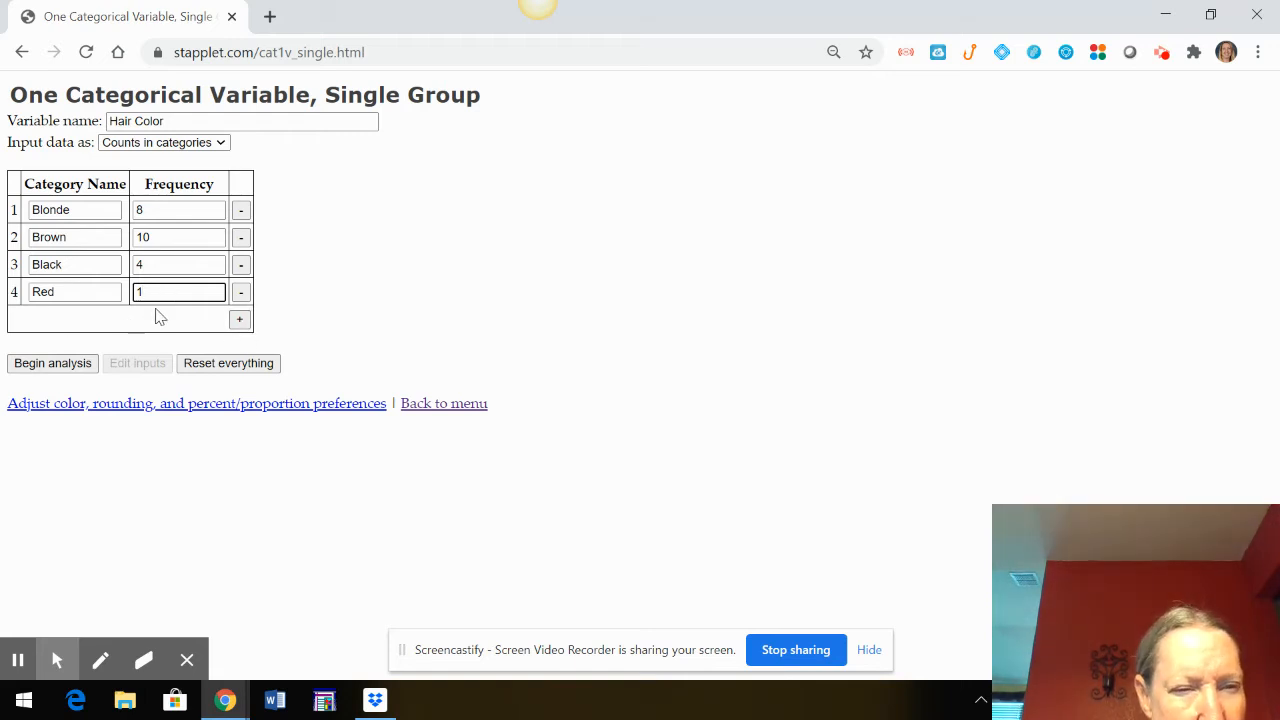
{"action": "left_click", "coordinate": [70, 368]}
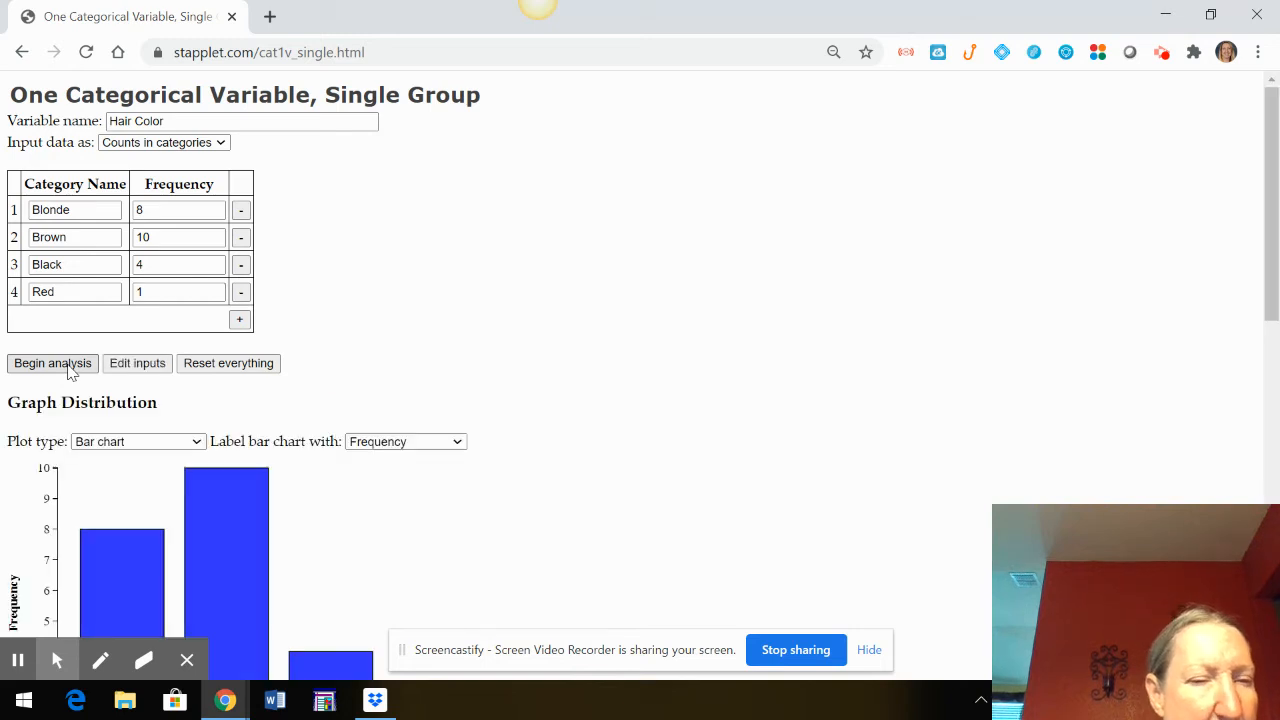
Examine the frequency of each hair color bar in the chart and review the summary statistics table
{"action": "scroll", "coordinate": [406, 321], "scroll_direction": "down", "scroll_amount": 2}
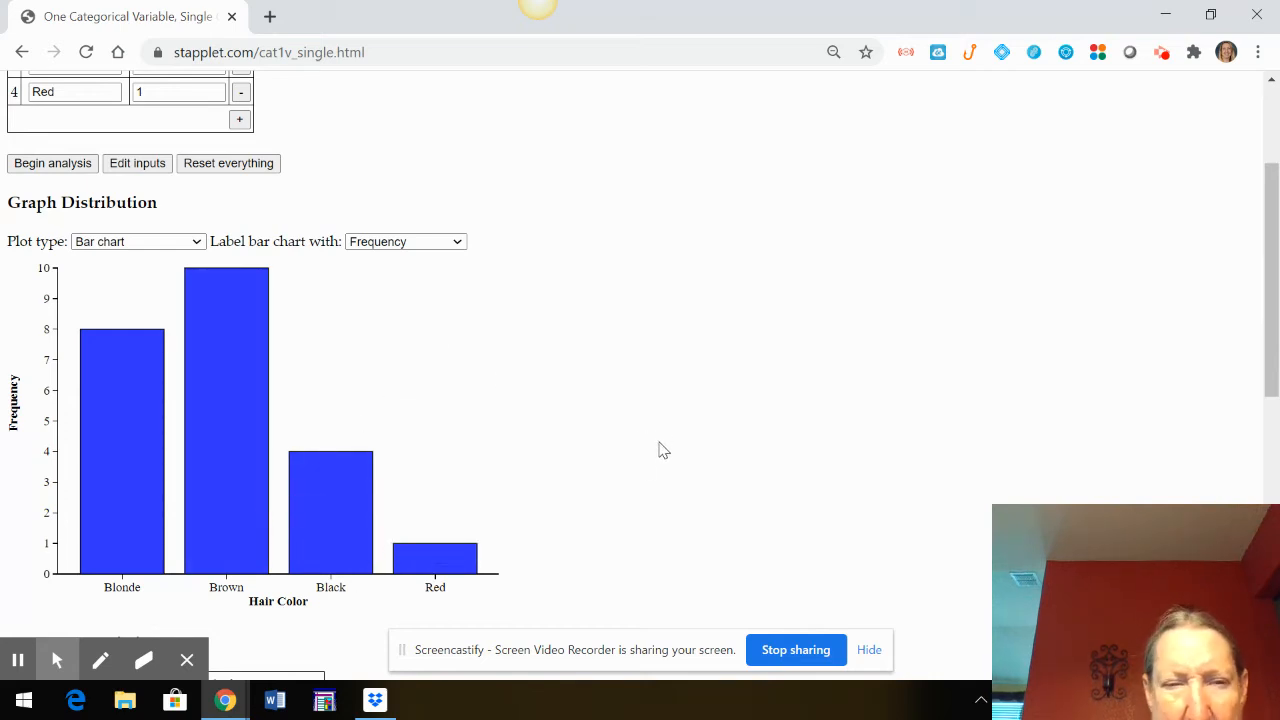
{"action": "mouse_move", "coordinate": [149, 558]}
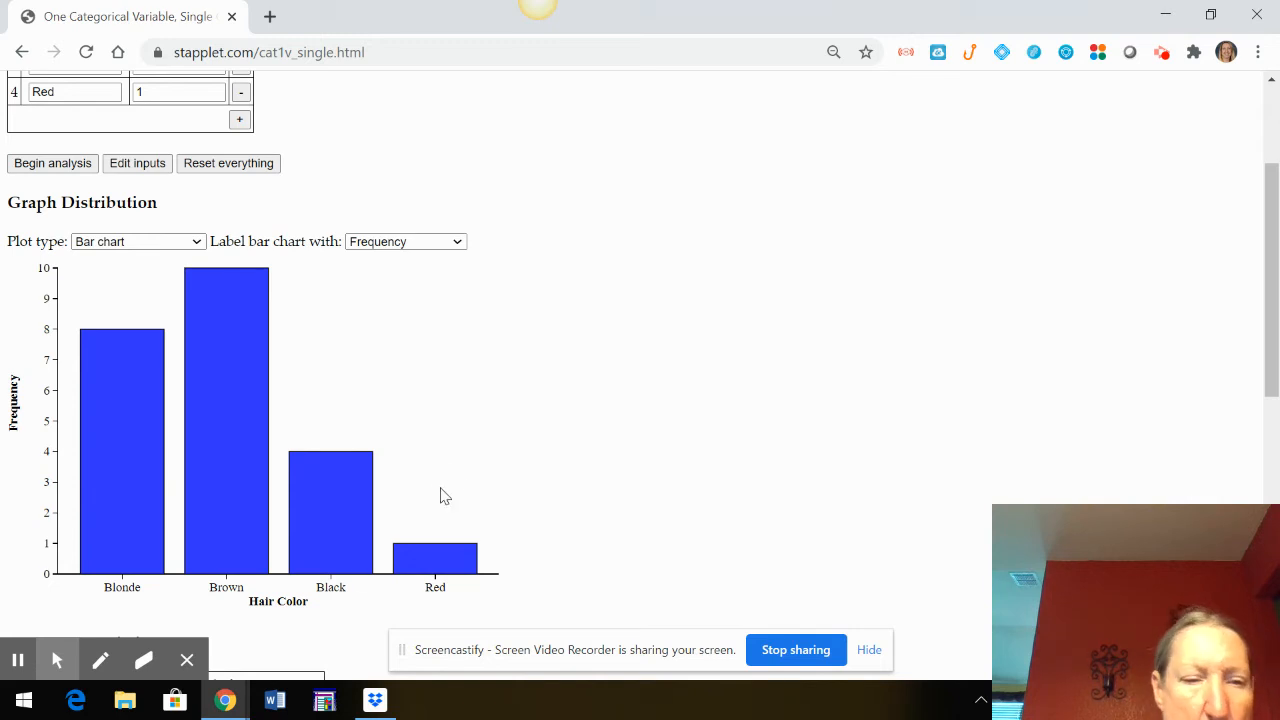
{"action": "scroll", "coordinate": [443, 494], "scroll_direction": "down", "scroll_amount": 1}
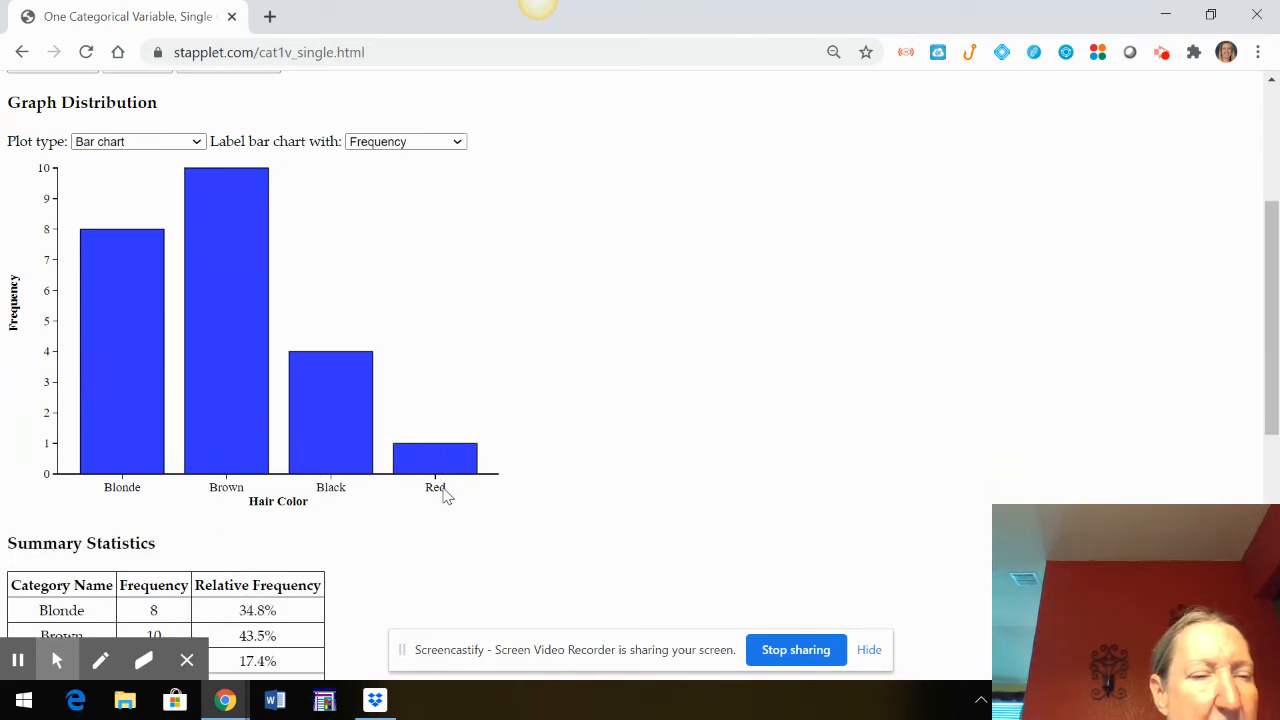
{"action": "mouse_move", "coordinate": [116, 470]}
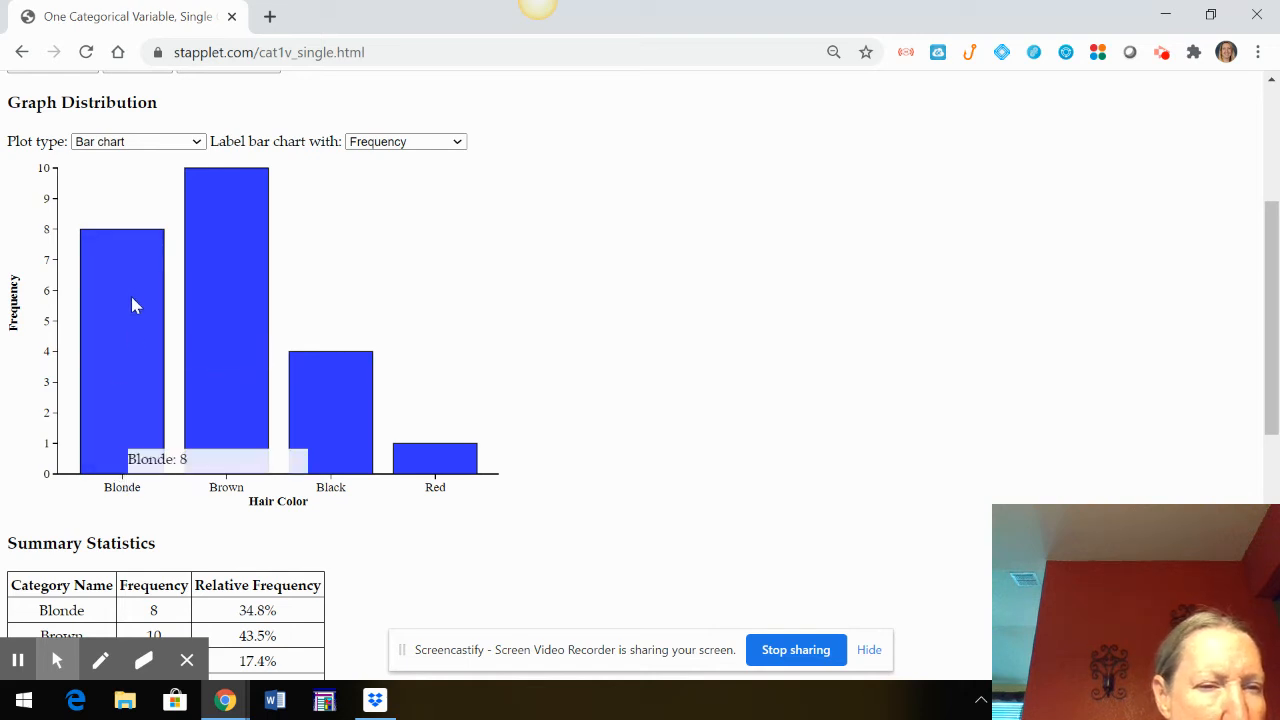
{"action": "mouse_move", "coordinate": [207, 178]}
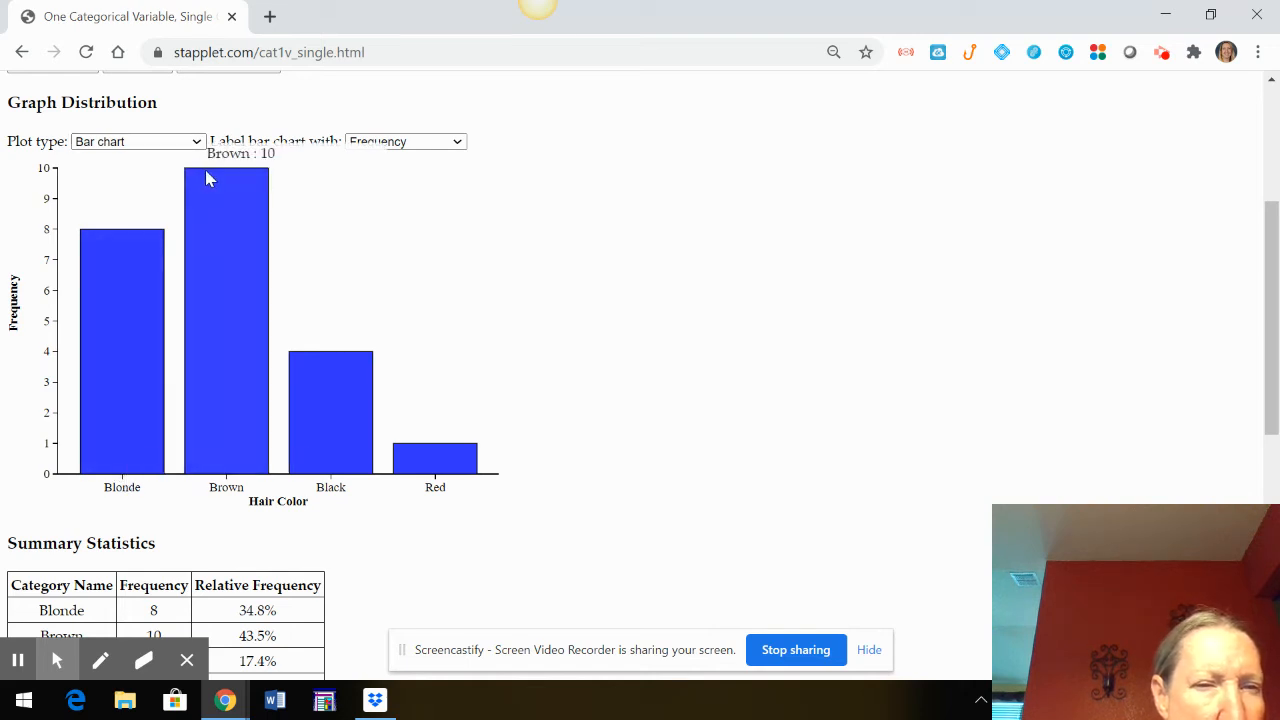
{"action": "mouse_move", "coordinate": [313, 386]}
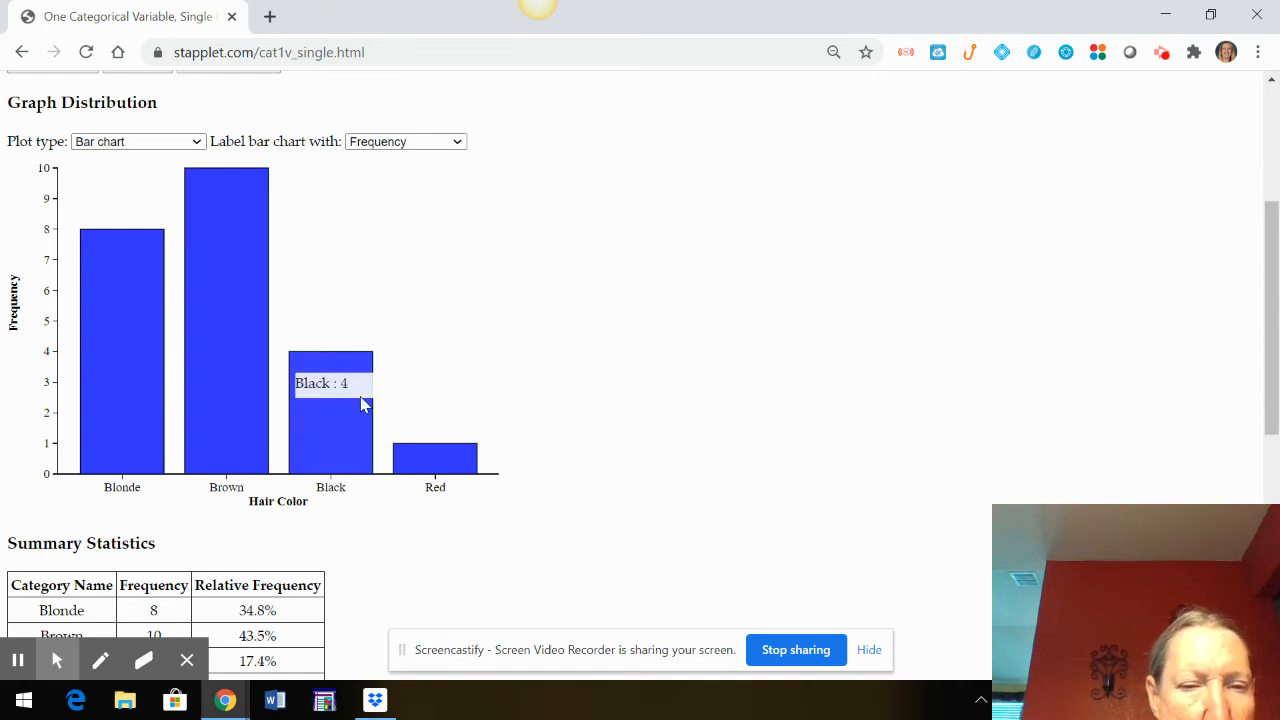
{"action": "mouse_move", "coordinate": [446, 472]}
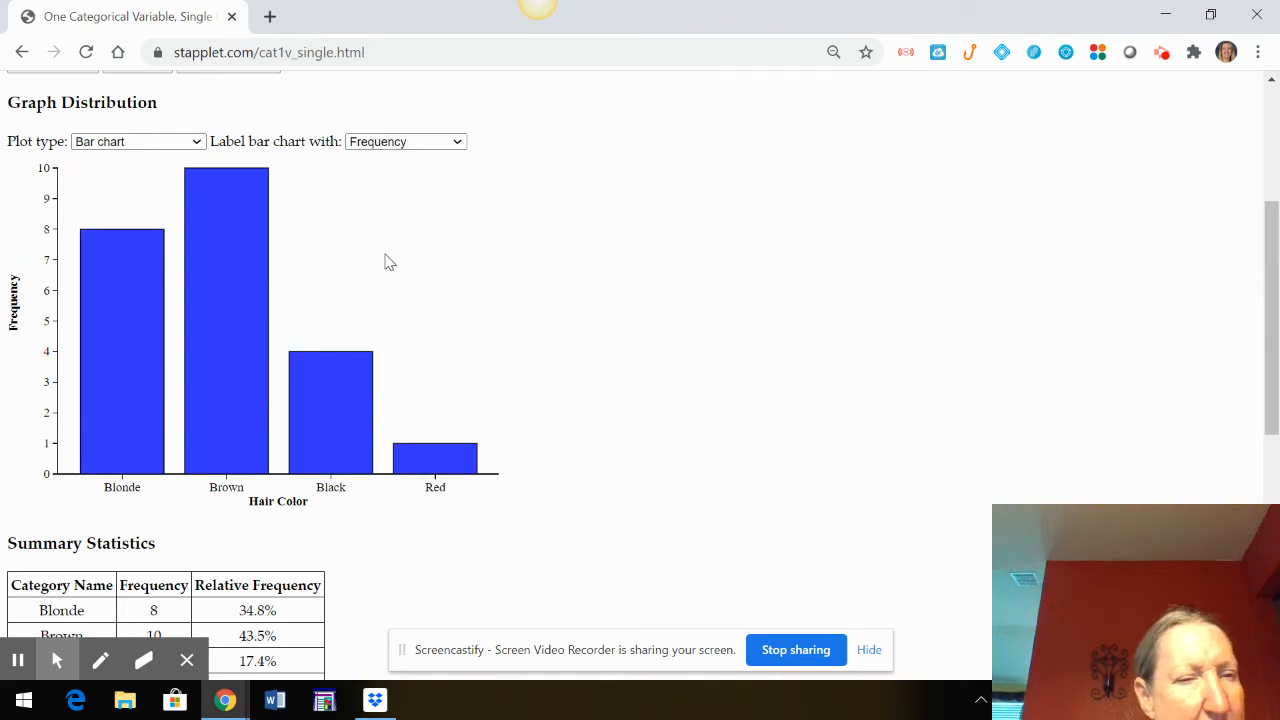
{"action": "scroll", "coordinate": [417, 309], "scroll_direction": "down", "scroll_amount": 2}
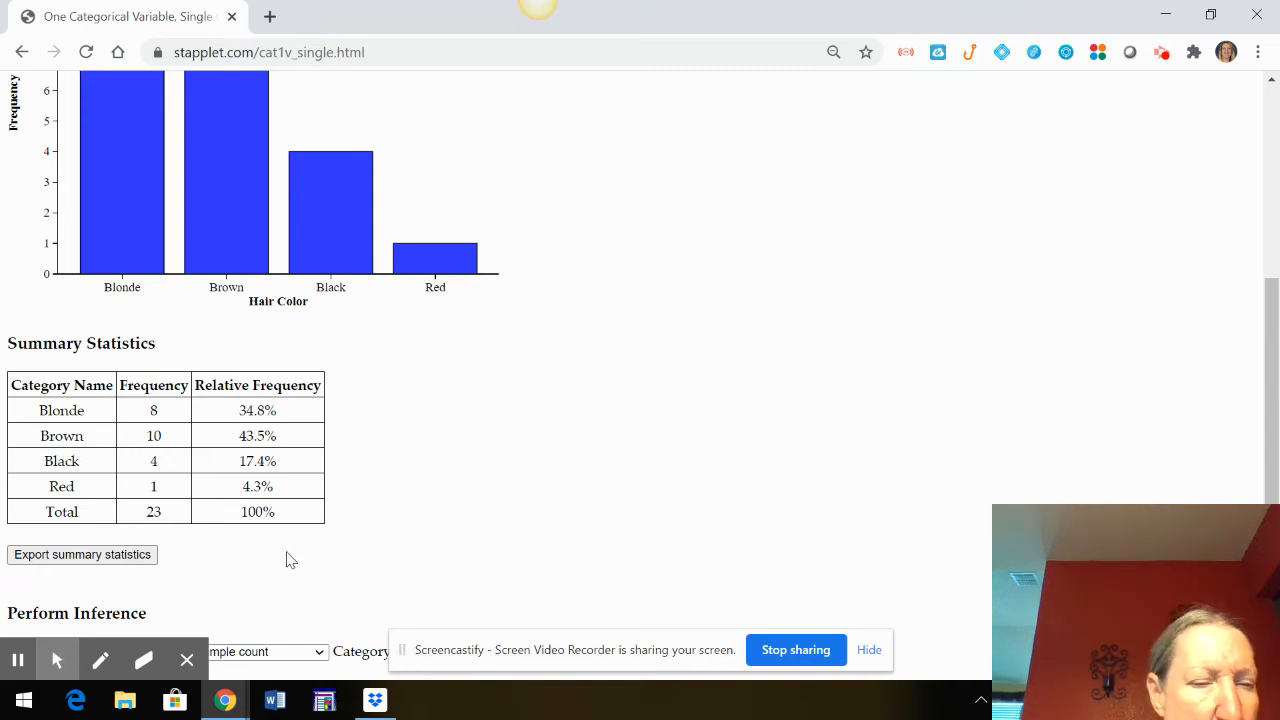
Label the bar chart with relative frequency and check the percentages of the Blonde, Brown and Black bars
{"action": "scroll", "coordinate": [286, 560], "scroll_direction": "up", "scroll_amount": 3}
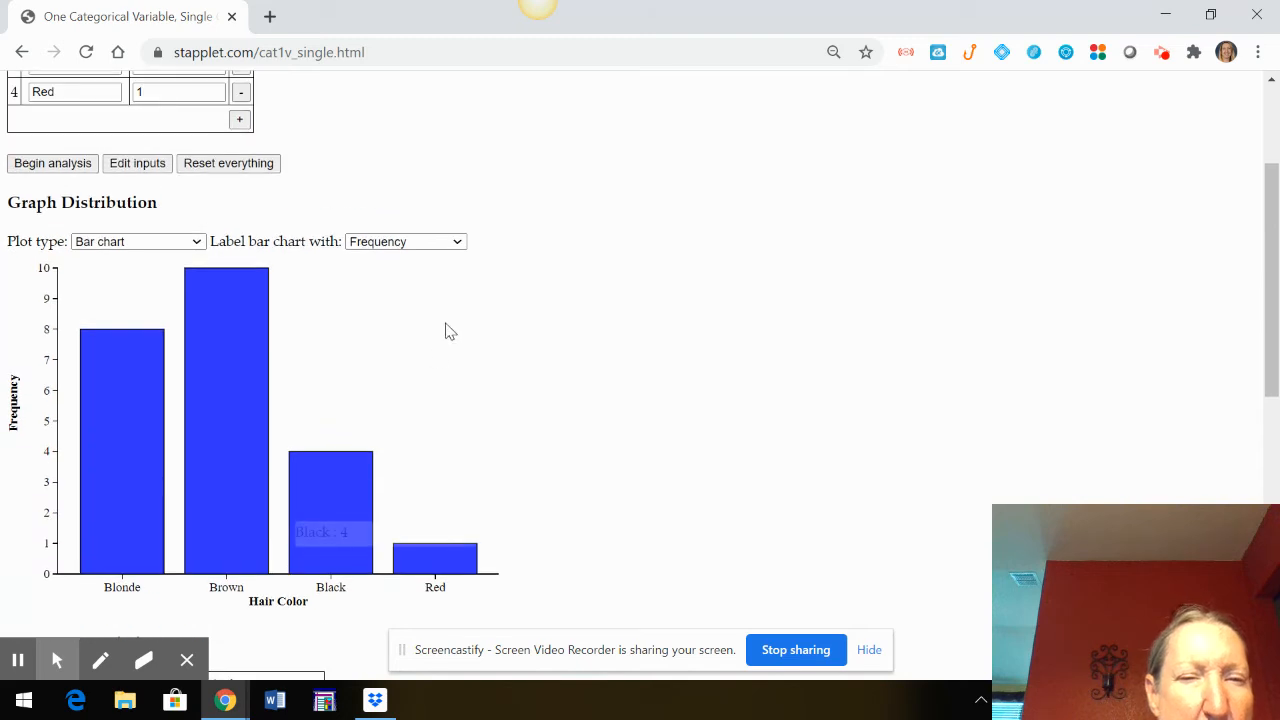
{"action": "left_click", "coordinate": [448, 249]}
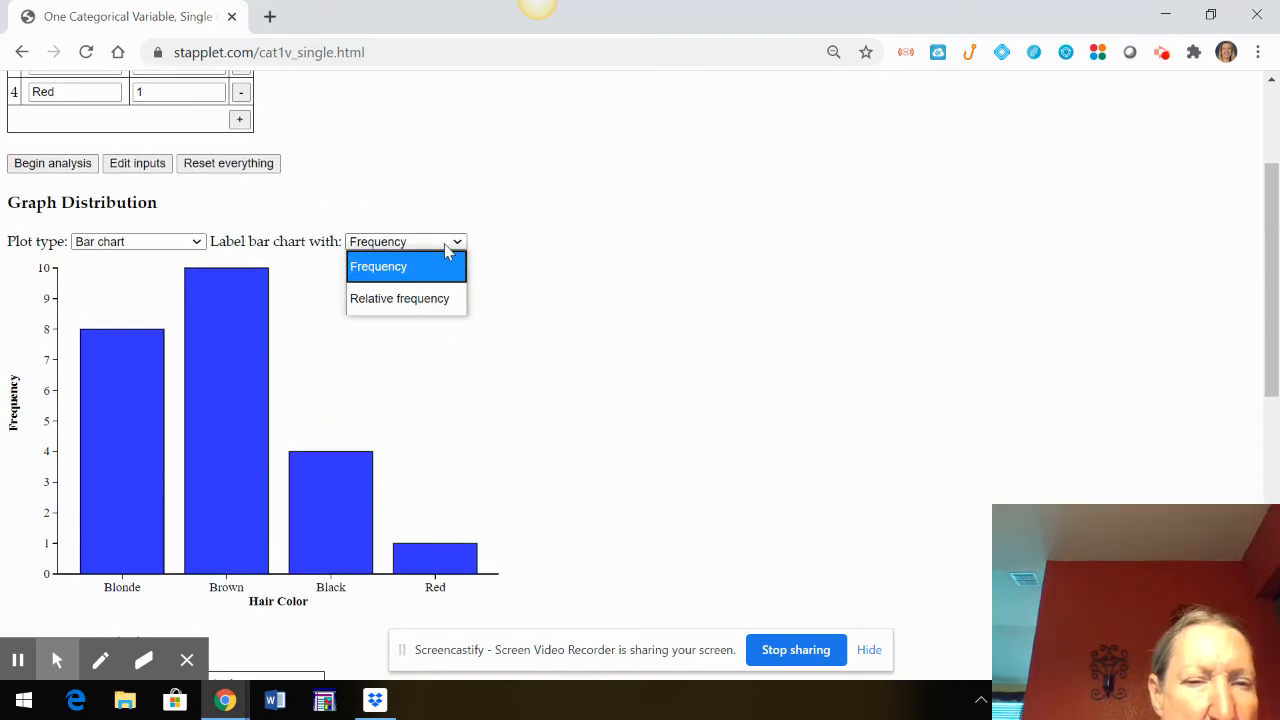
{"action": "left_click", "coordinate": [443, 293]}
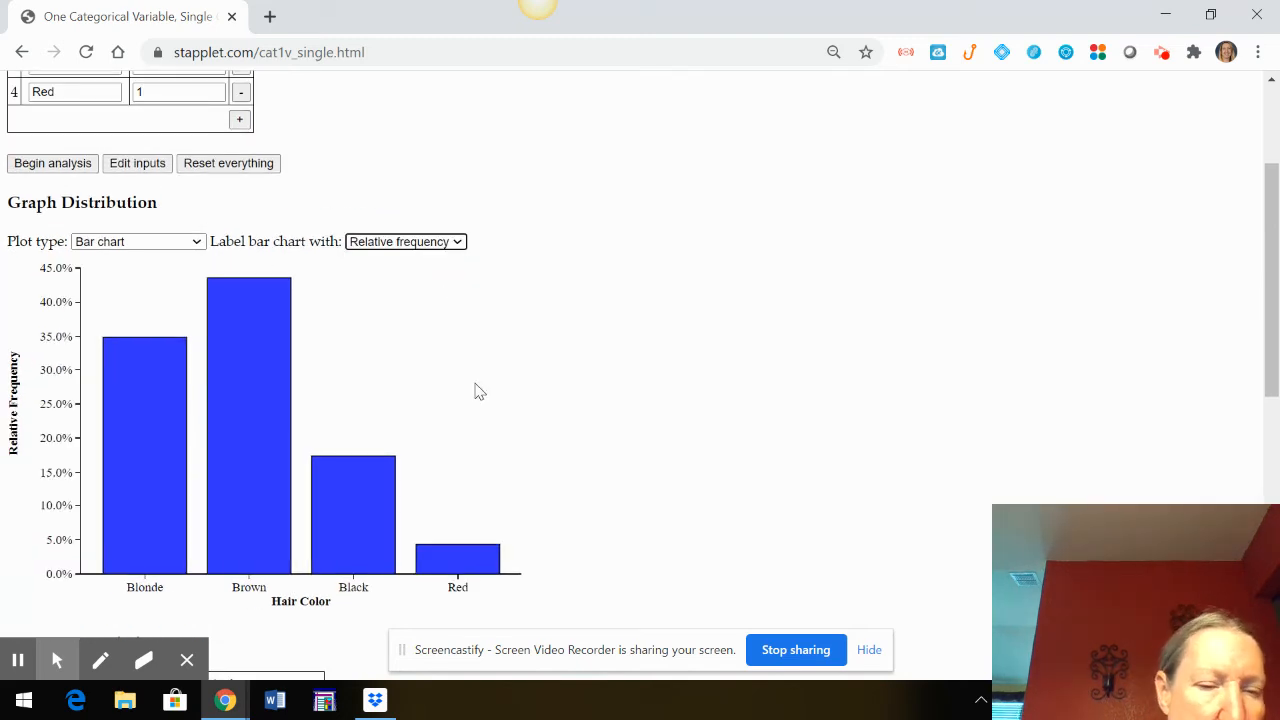
{"action": "mouse_move", "coordinate": [251, 545]}
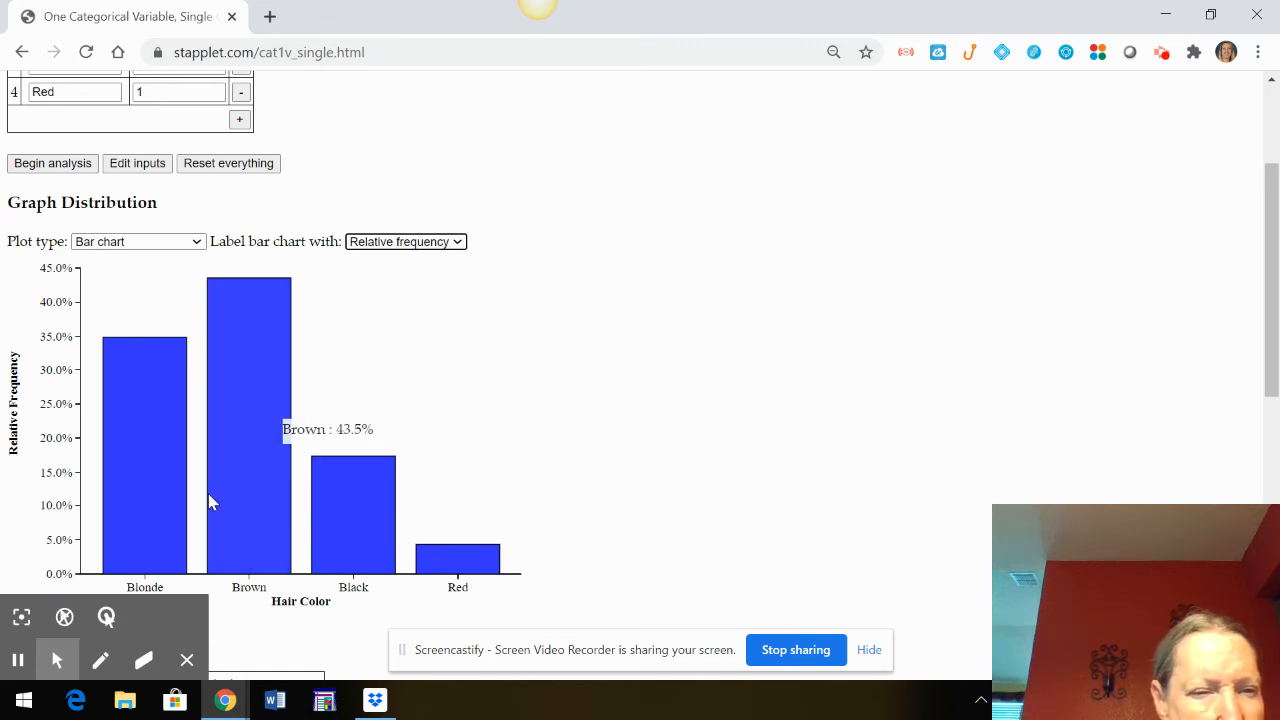
{"action": "mouse_move", "coordinate": [174, 455]}
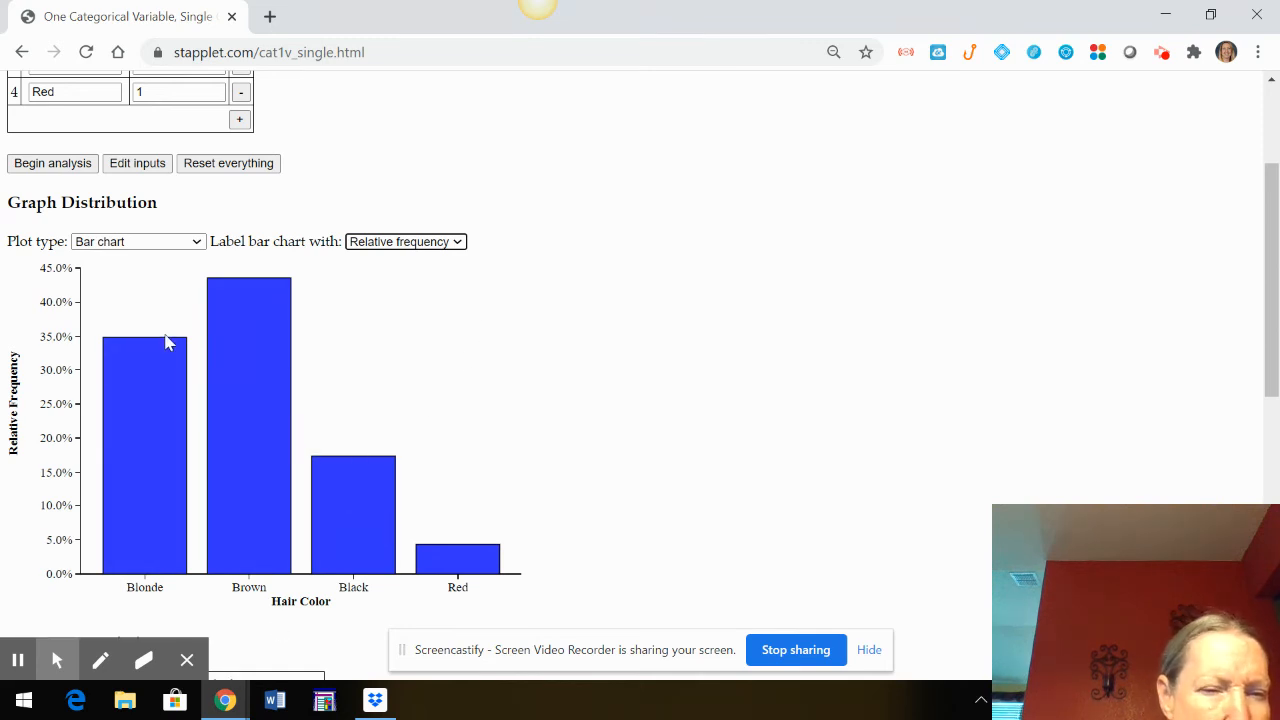
{"action": "mouse_move", "coordinate": [255, 300]}
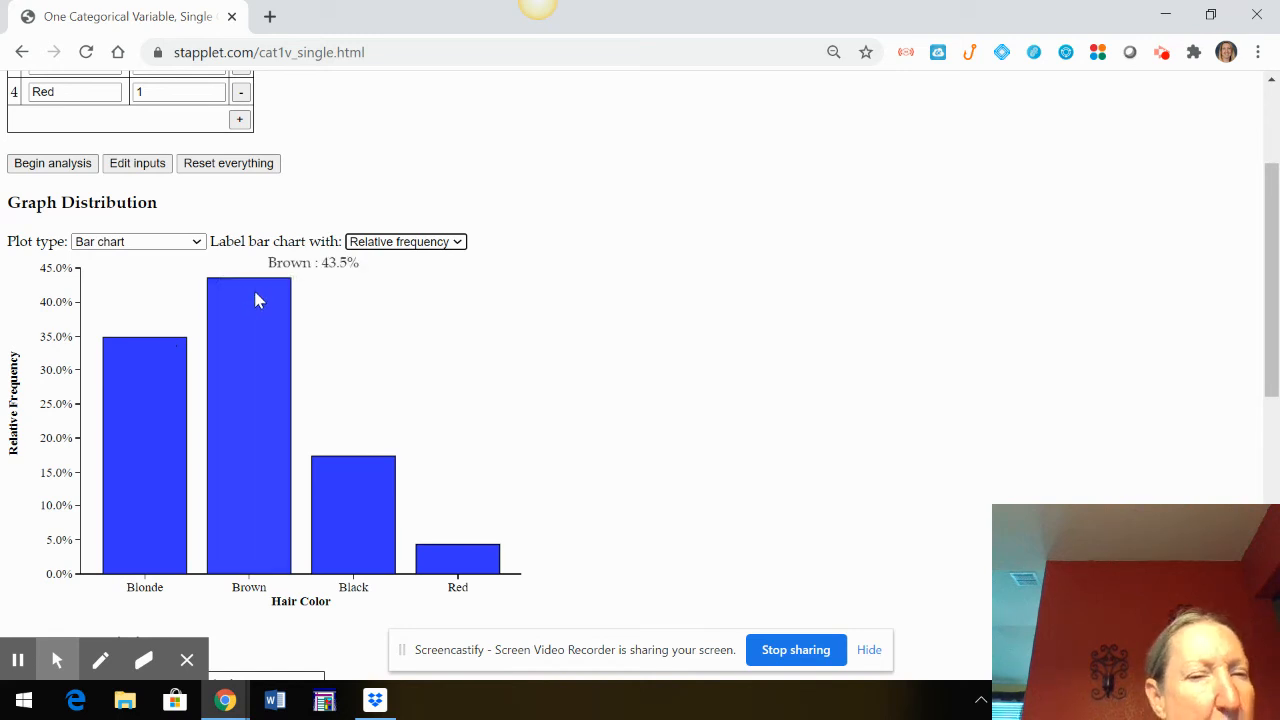
{"action": "mouse_move", "coordinate": [362, 501]}
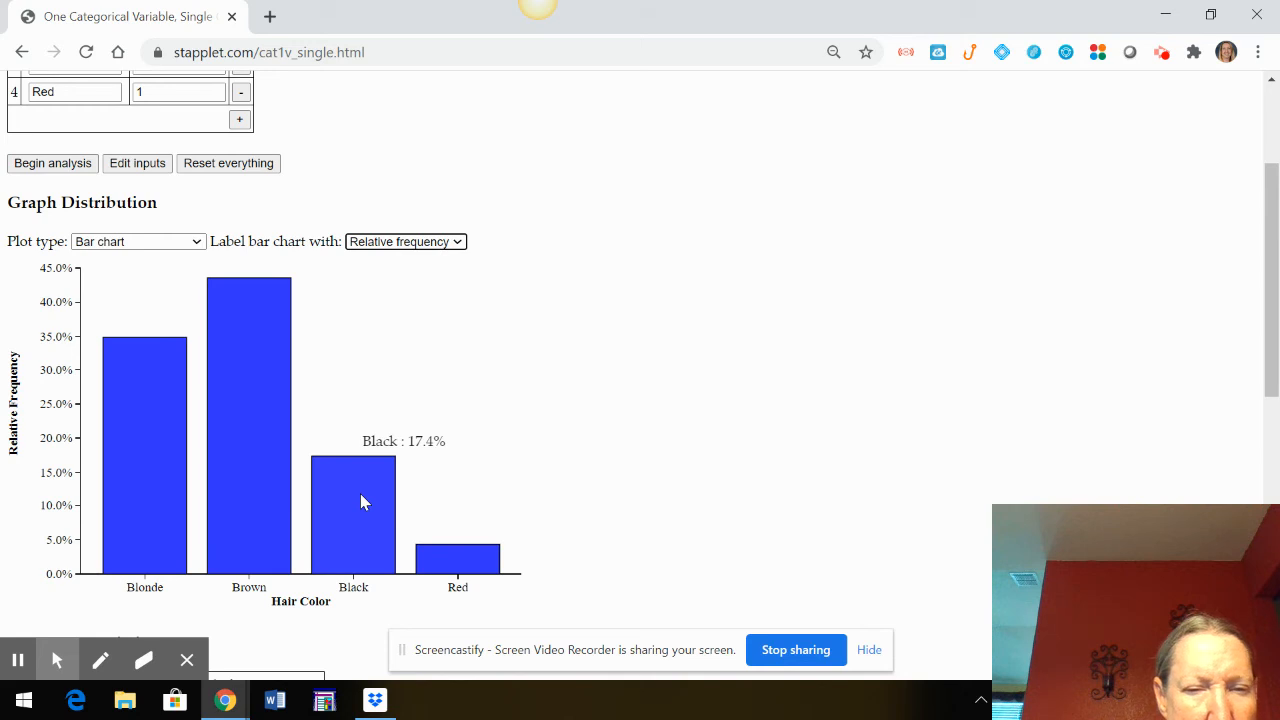
Check the percentage of the Red bar and switch the hair color plot to a pie chart
{"action": "mouse_move", "coordinate": [442, 556]}
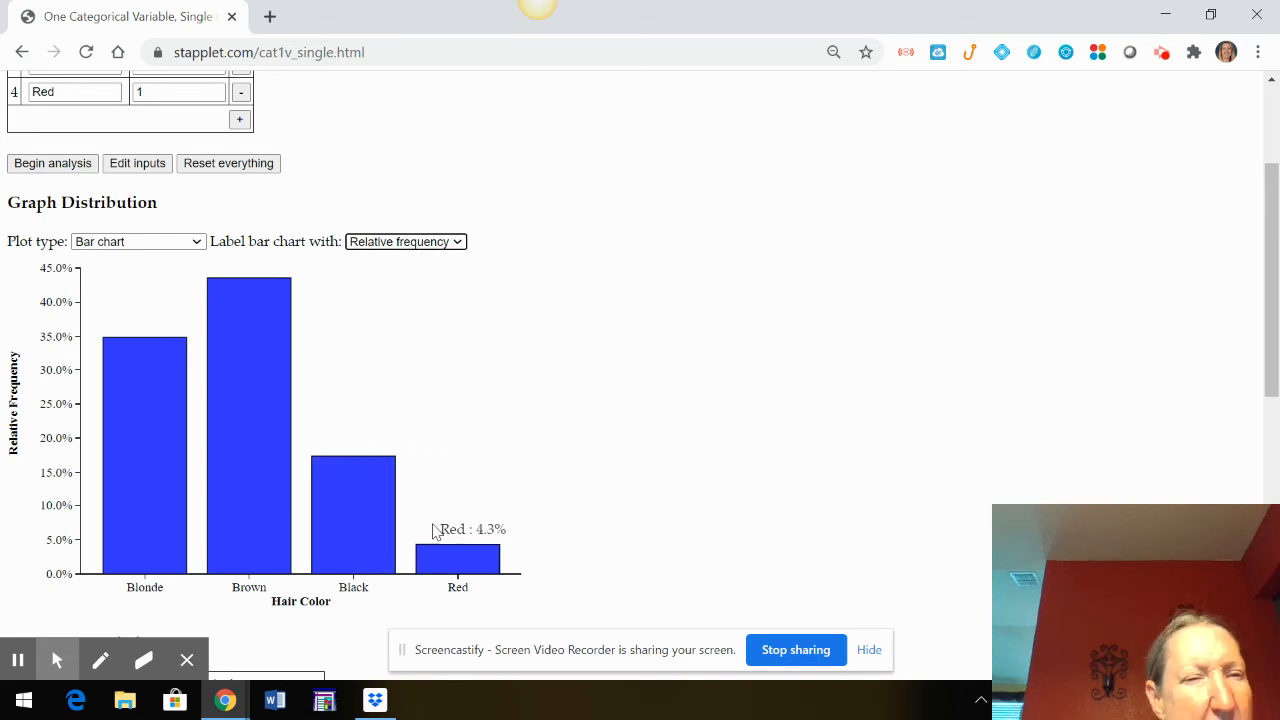
{"action": "scroll", "coordinate": [424, 366], "scroll_direction": "down", "scroll_amount": 1}
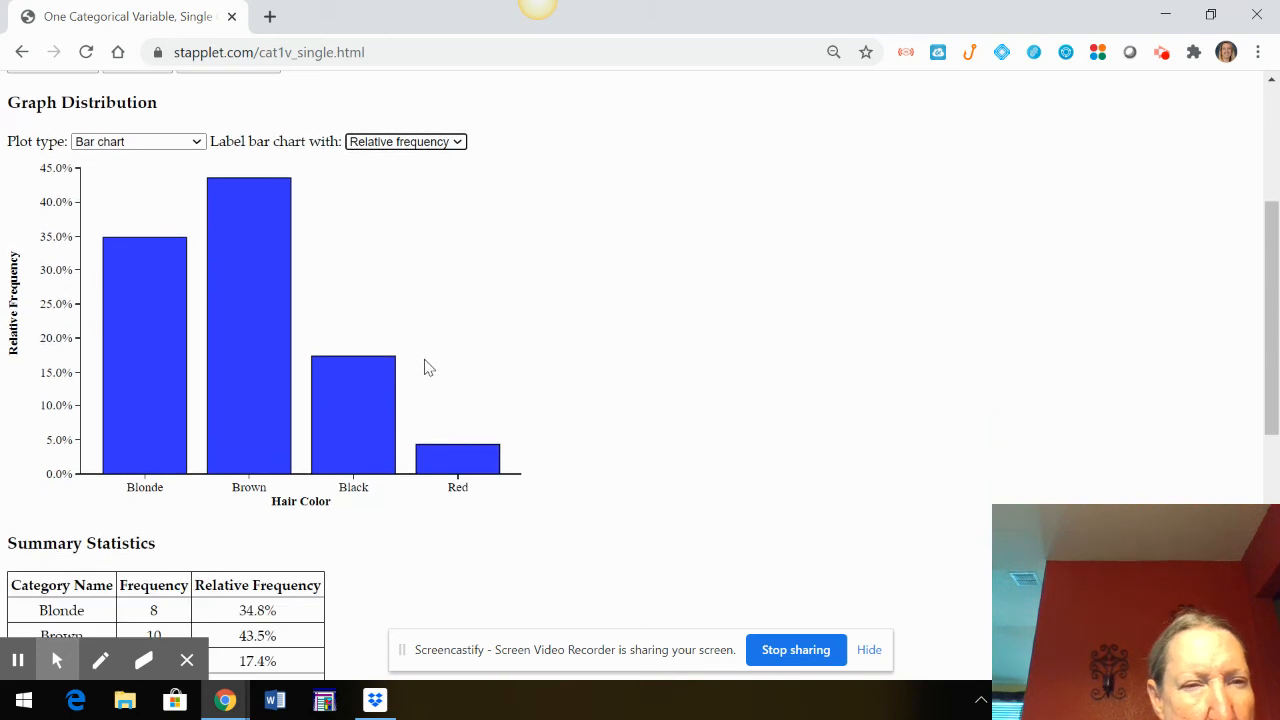
{"action": "left_click", "coordinate": [153, 147]}
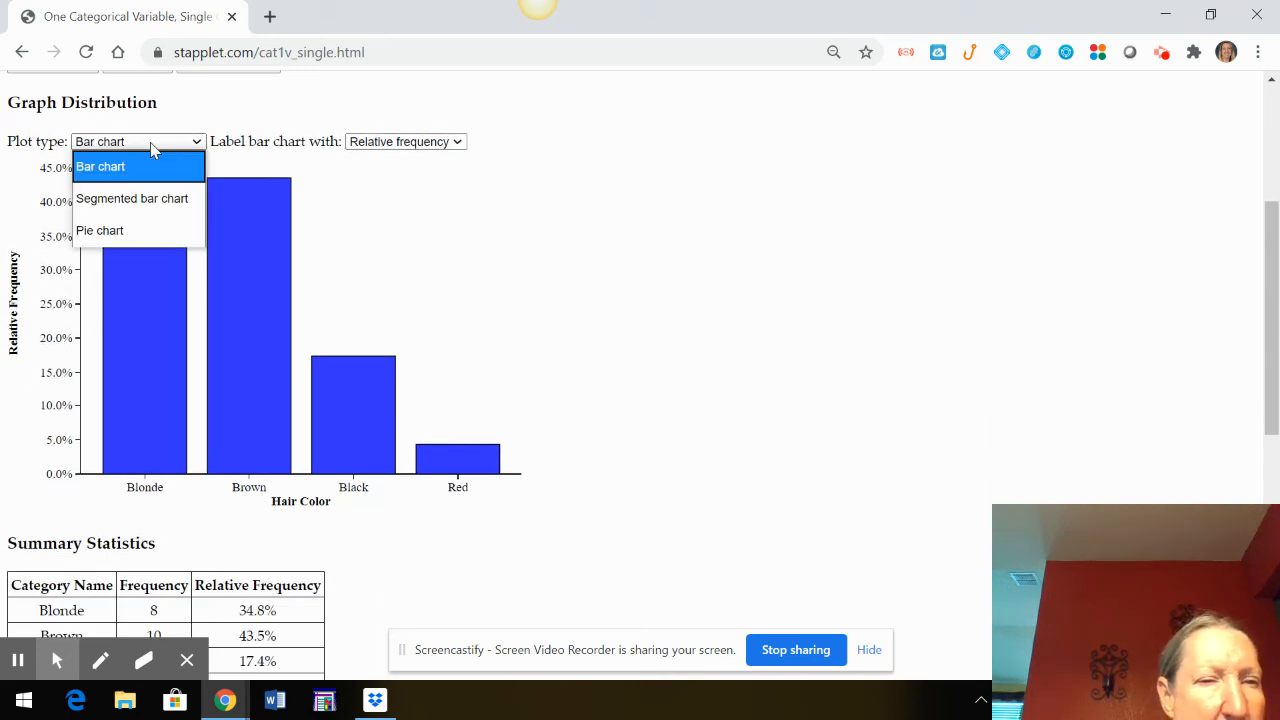
{"action": "left_click", "coordinate": [151, 233]}
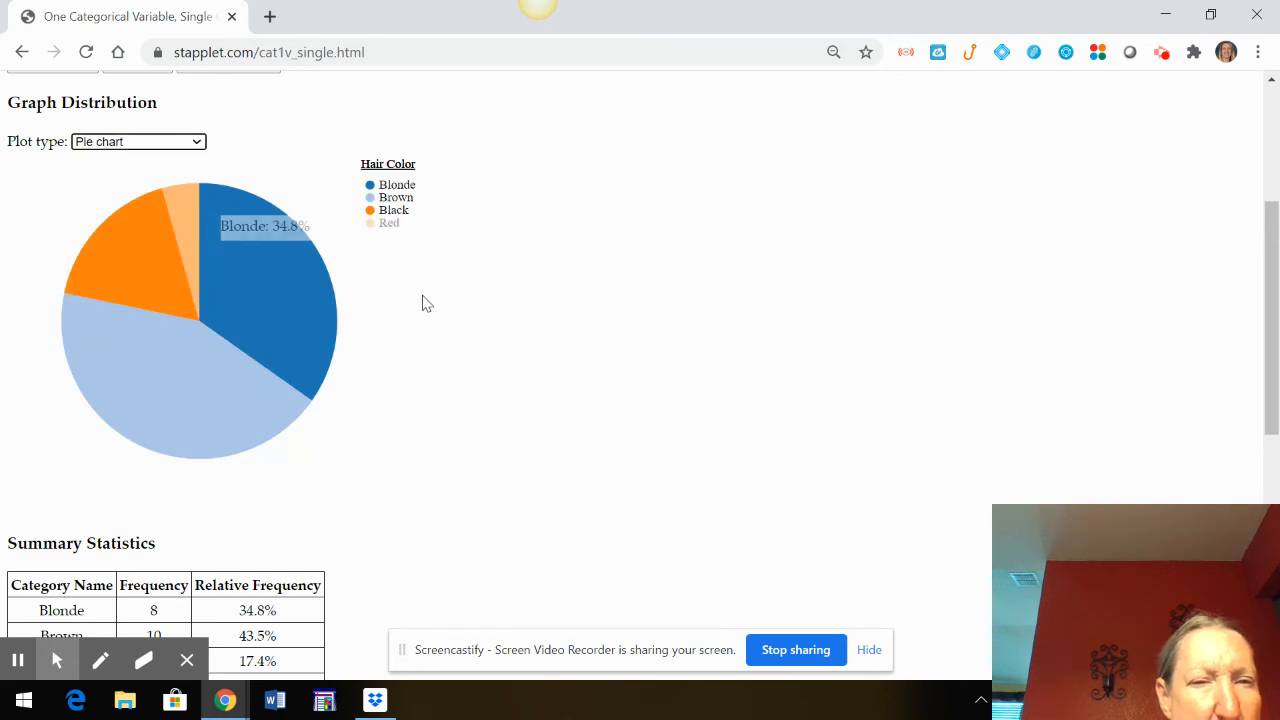
Change the plot type to a segmented bar chart and check the percentages of the Blonde, Brown and Red segments
{"action": "left_click", "coordinate": [166, 141]}
{"action": "left_click", "coordinate": [157, 198]}
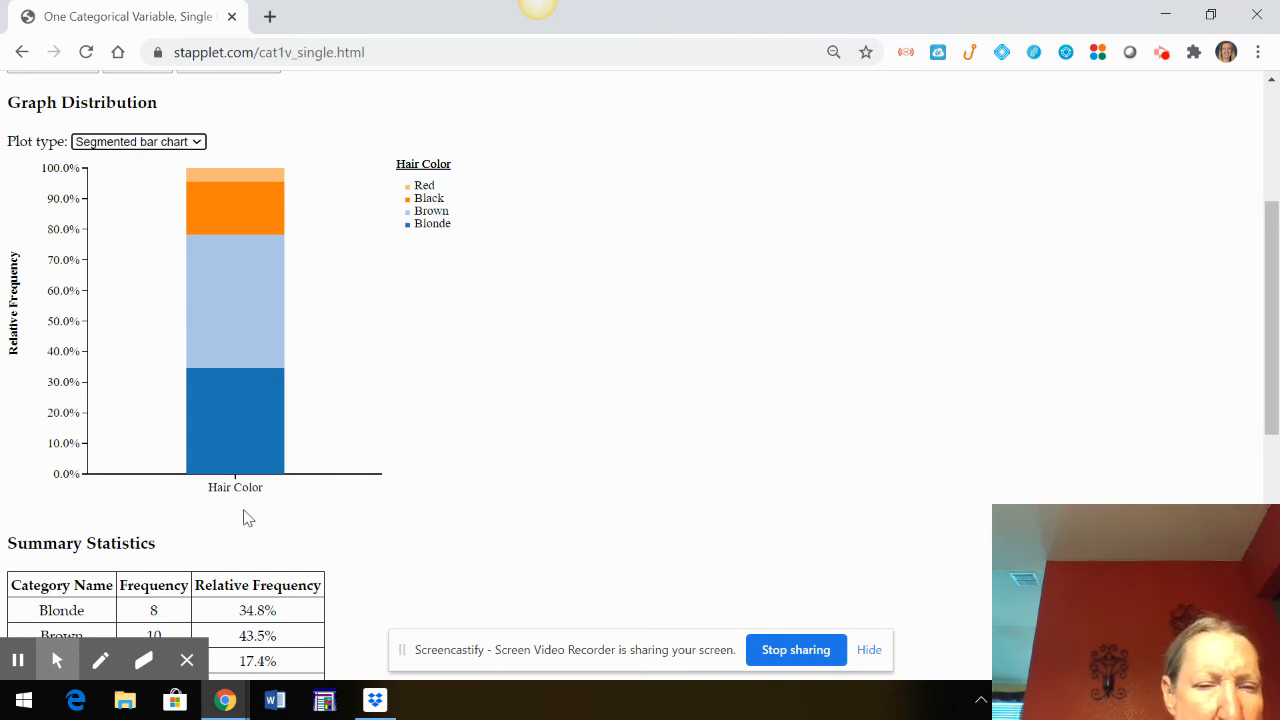
{"action": "mouse_move", "coordinate": [225, 418]}
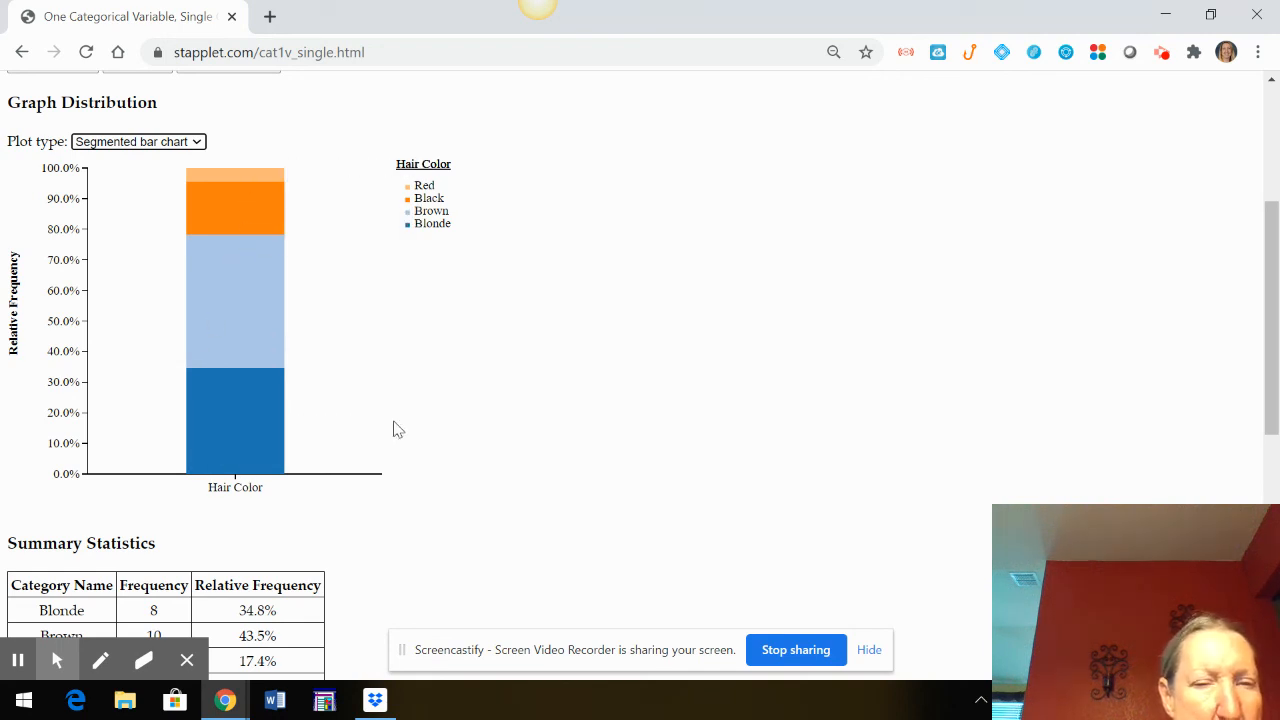
{"action": "mouse_move", "coordinate": [250, 339]}
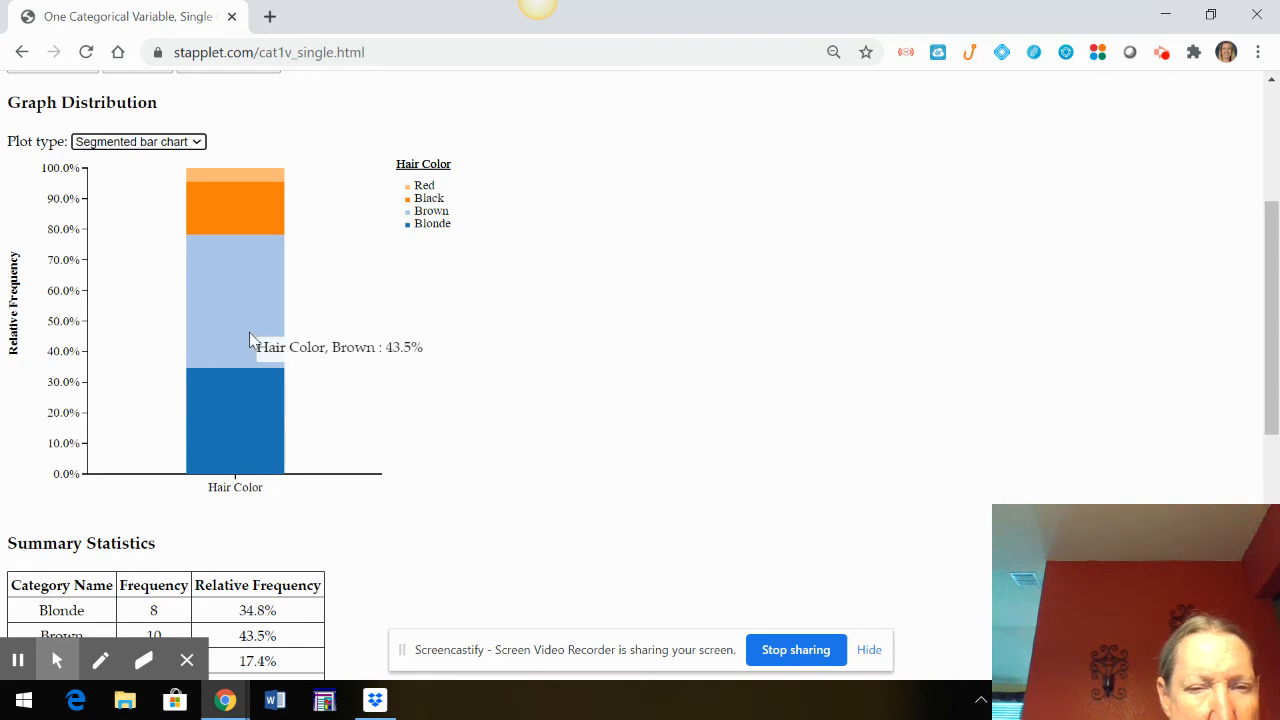
{"action": "mouse_move", "coordinate": [226, 176]}
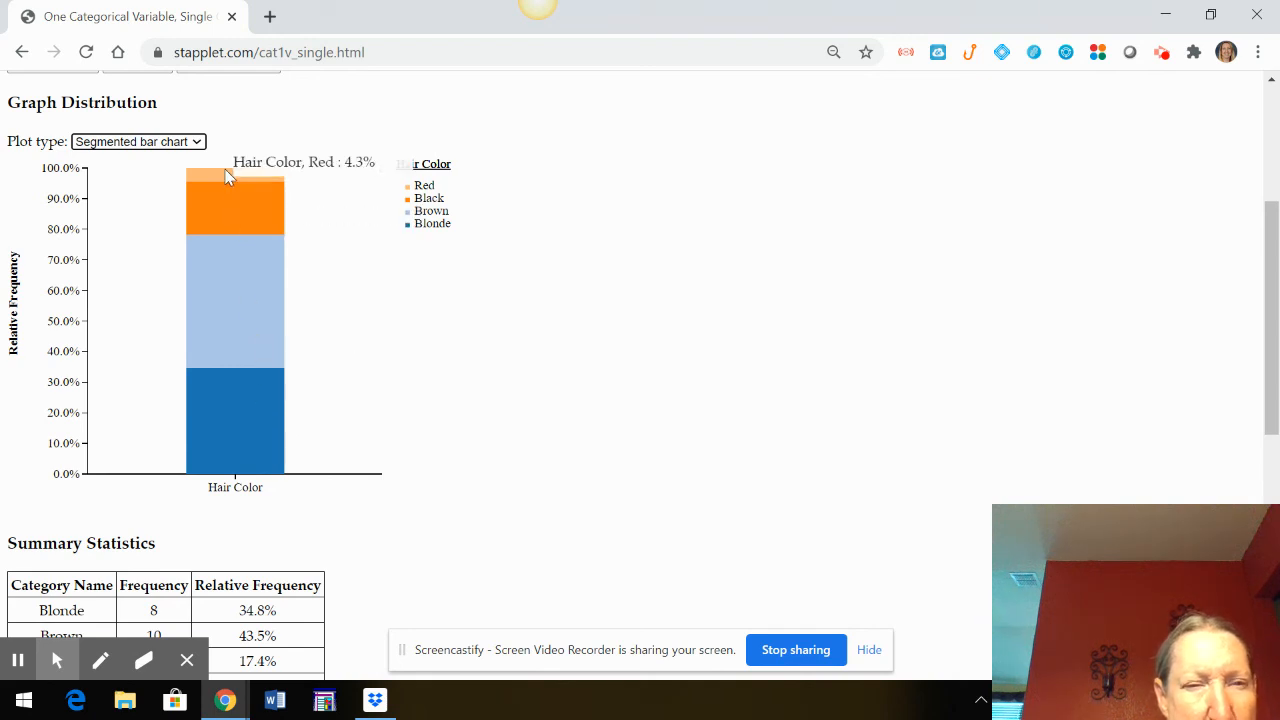
{"action": "mouse_move", "coordinate": [280, 462]}
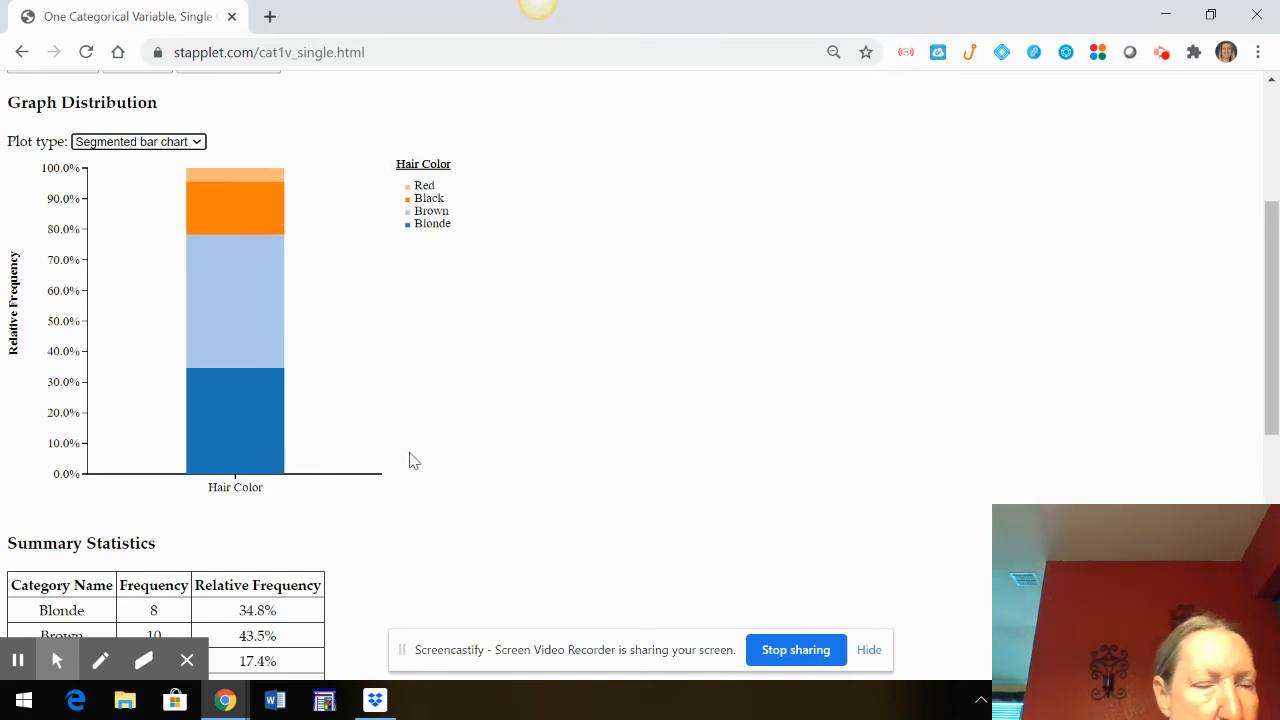
{"action": "scroll", "coordinate": [413, 460], "scroll_direction": "up", "scroll_amount": 2}
{"action": "scroll", "coordinate": [413, 460], "scroll_direction": "up", "scroll_amount": 1}
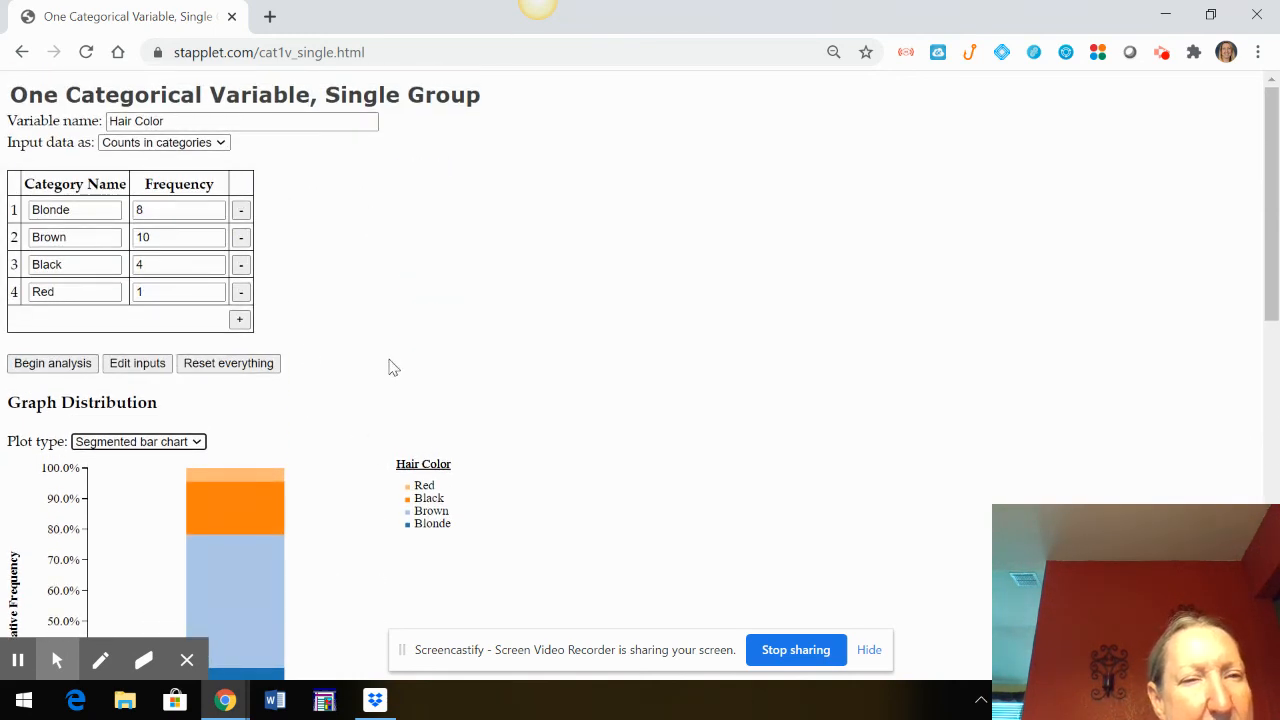
{"action": "scroll", "coordinate": [408, 396], "scroll_direction": "down", "scroll_amount": 5}
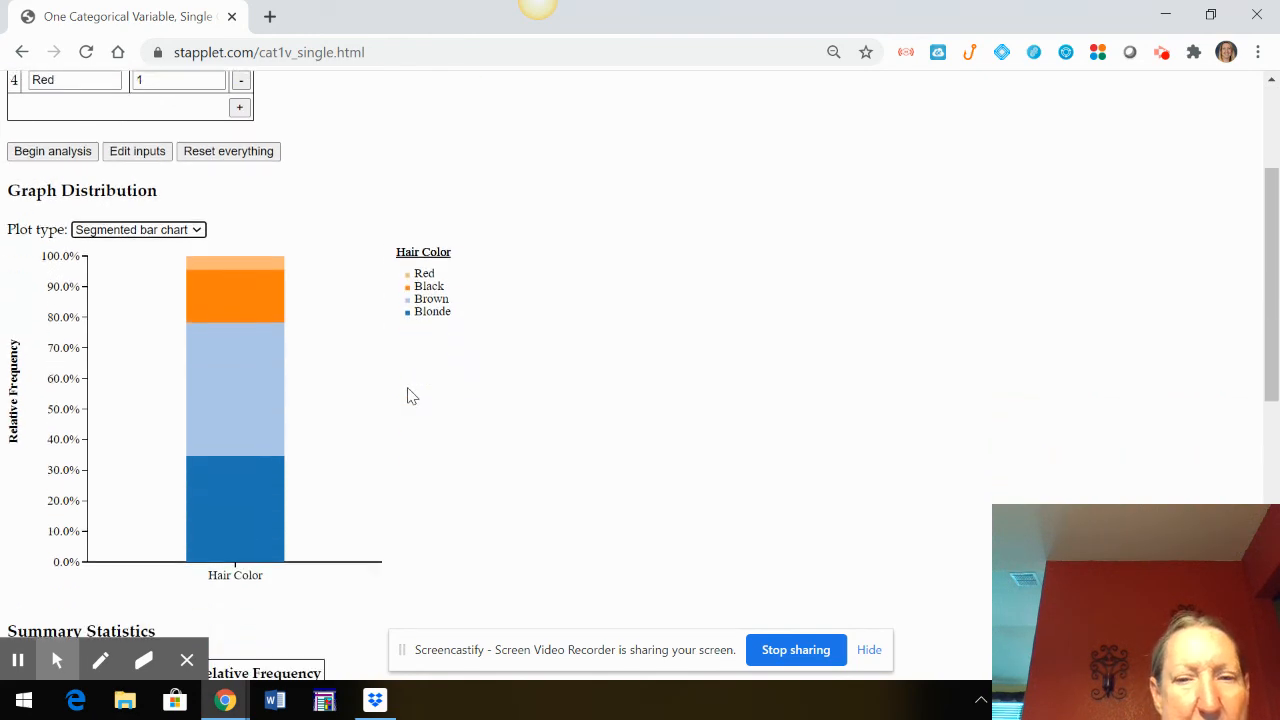
{"action": "scroll", "coordinate": [408, 396], "scroll_direction": "up", "scroll_amount": 4}
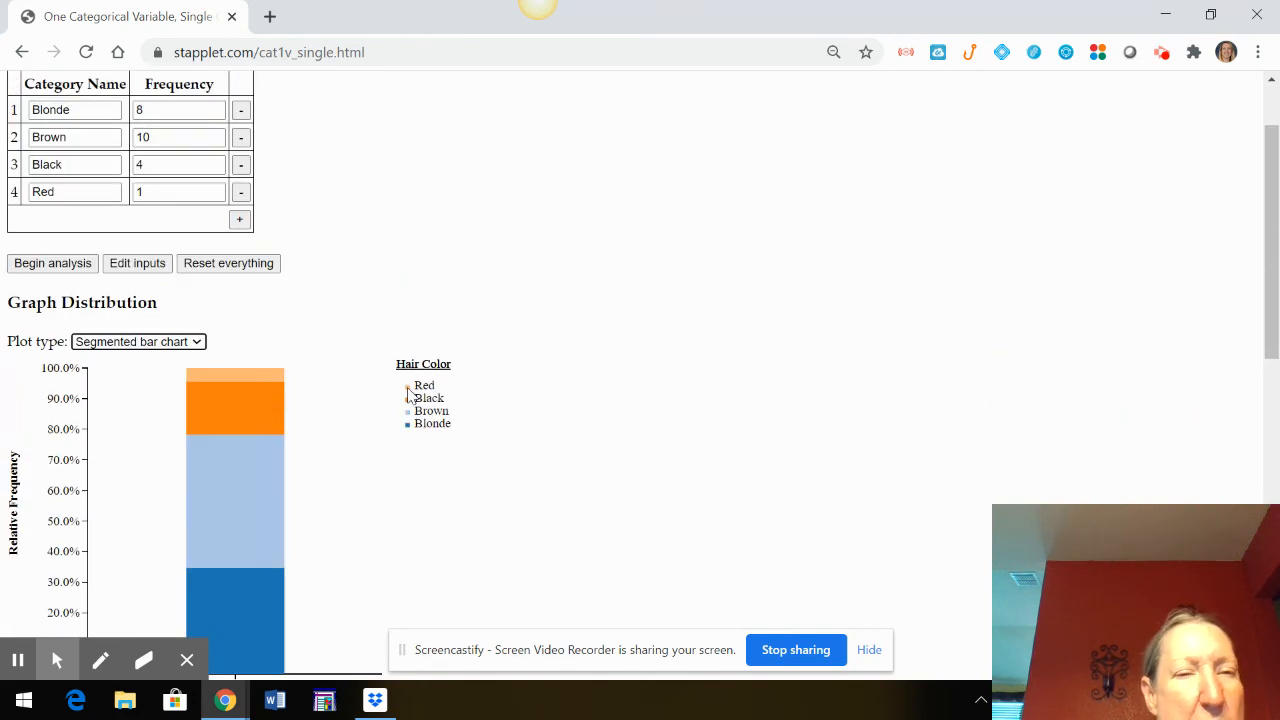